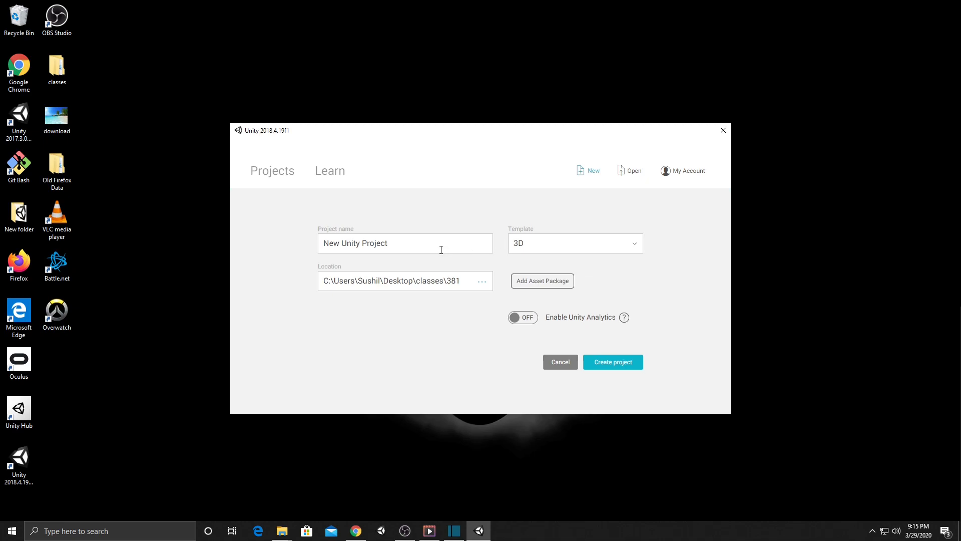
- Create a new 3D project named OceanFromSAOnCanvas in the existing location
drag(435, 249, 322, 250)
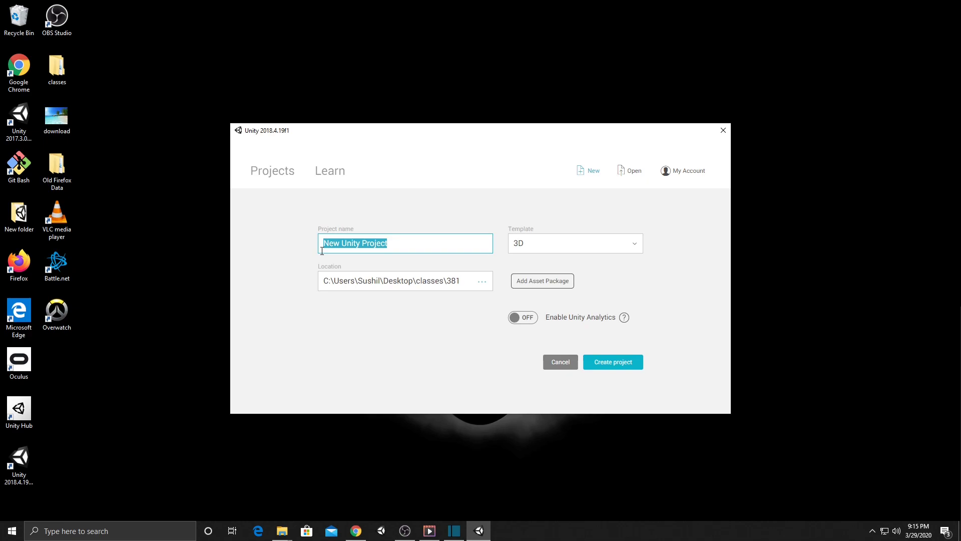
key(BackSpace)
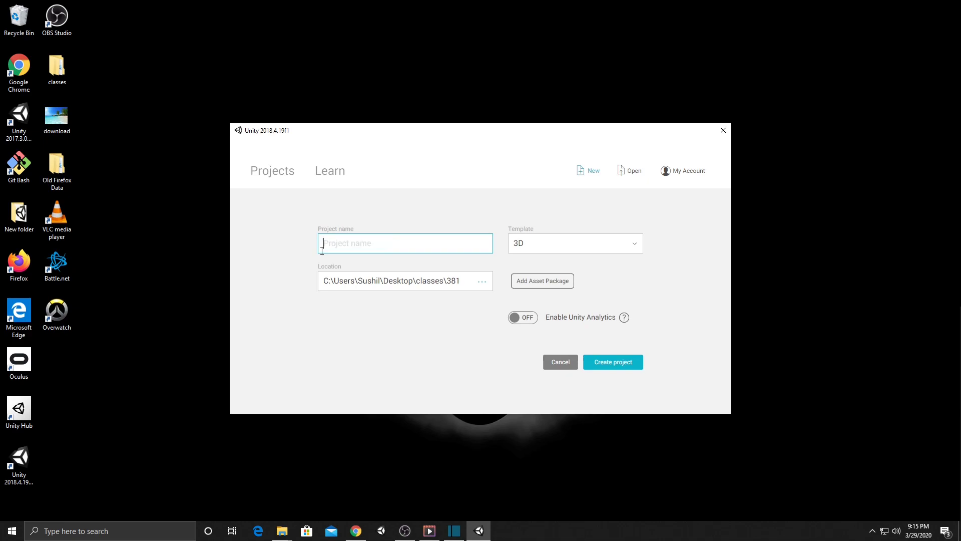
text(Ocae)
key(BackSpace)
key(BackSpace)
text(eanFromSAOnCanav)
key(BackSpace)
key(BackSpace)
text(vas)
click(590, 362)
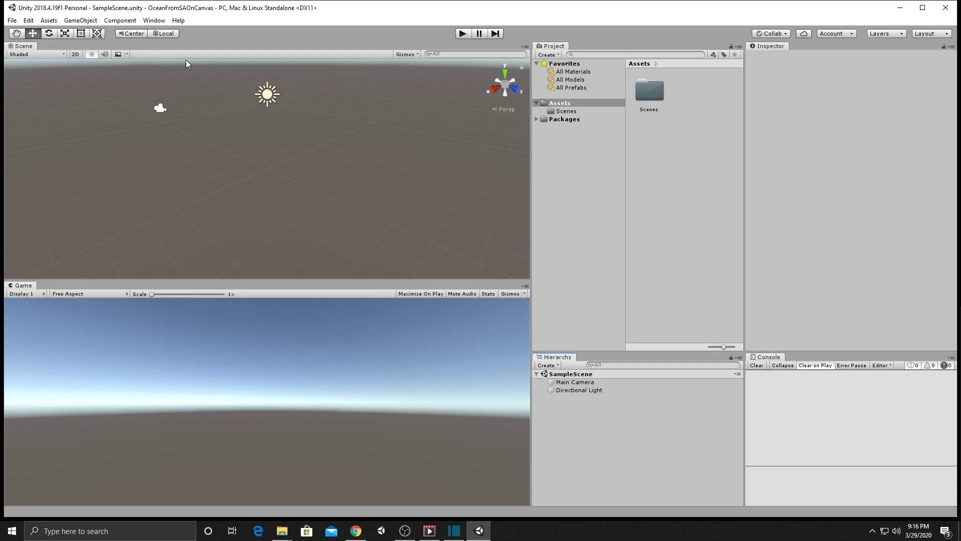
- Switch the editor to the Default window layout
click(150, 21)
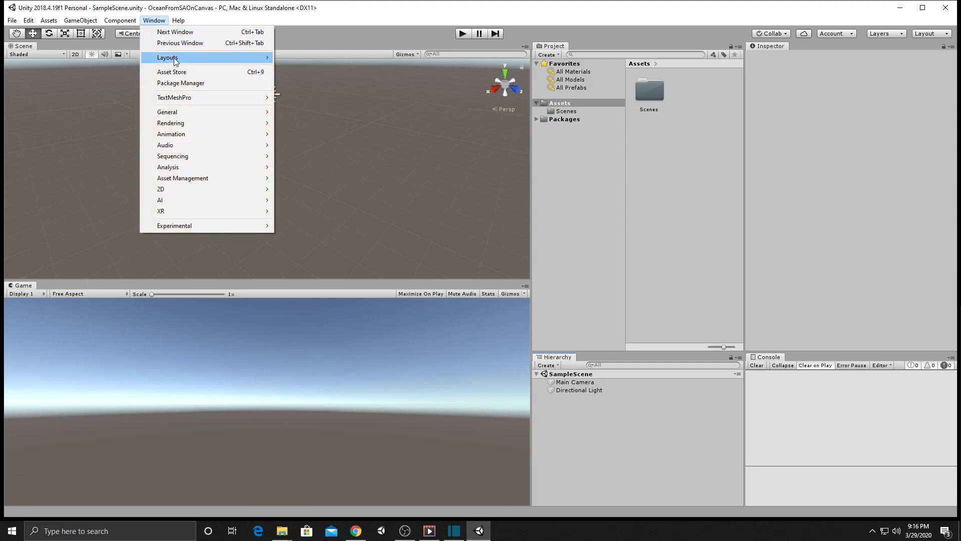
mouse_move(201, 58)
click(295, 80)
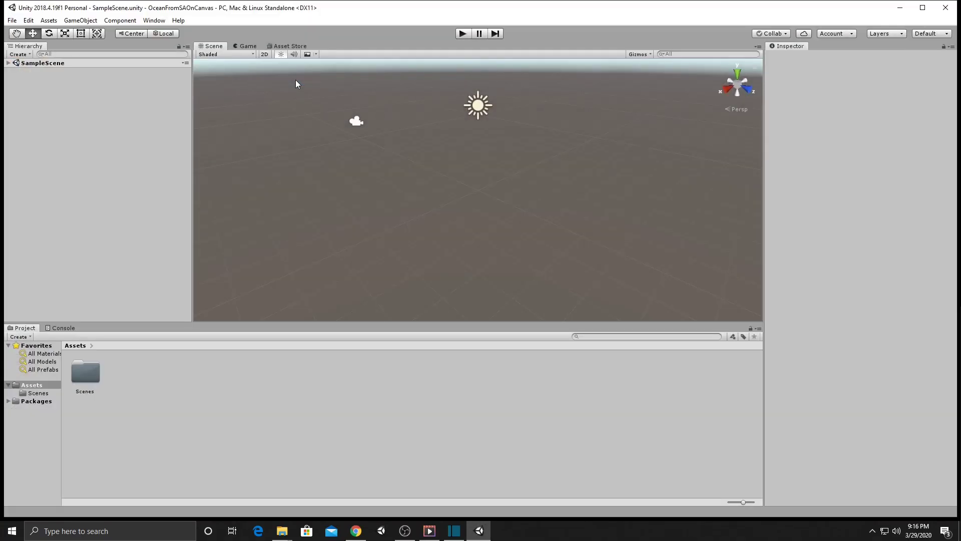
- Apply the 2 by 3 window layout and dock the Hierarchy window beneath the Project window
click(151, 22)
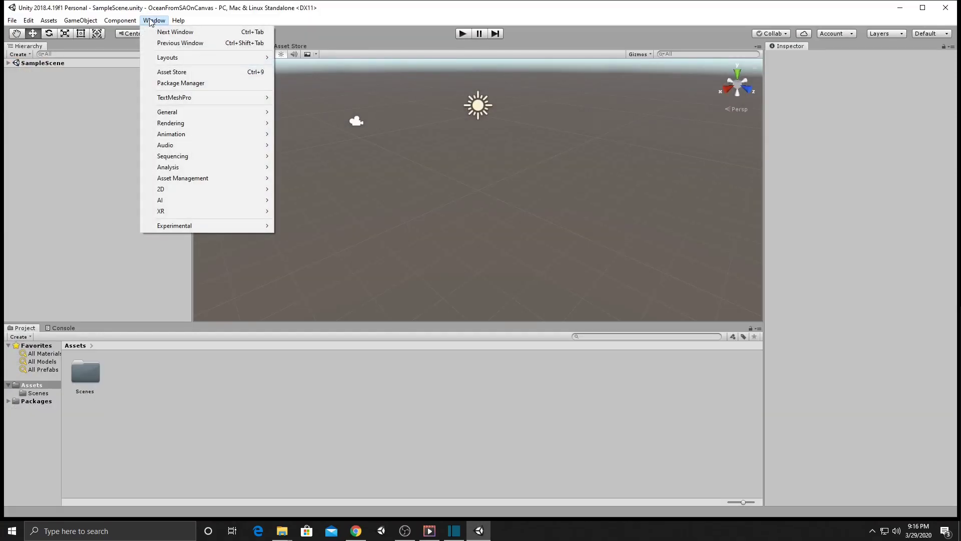
mouse_move(203, 58)
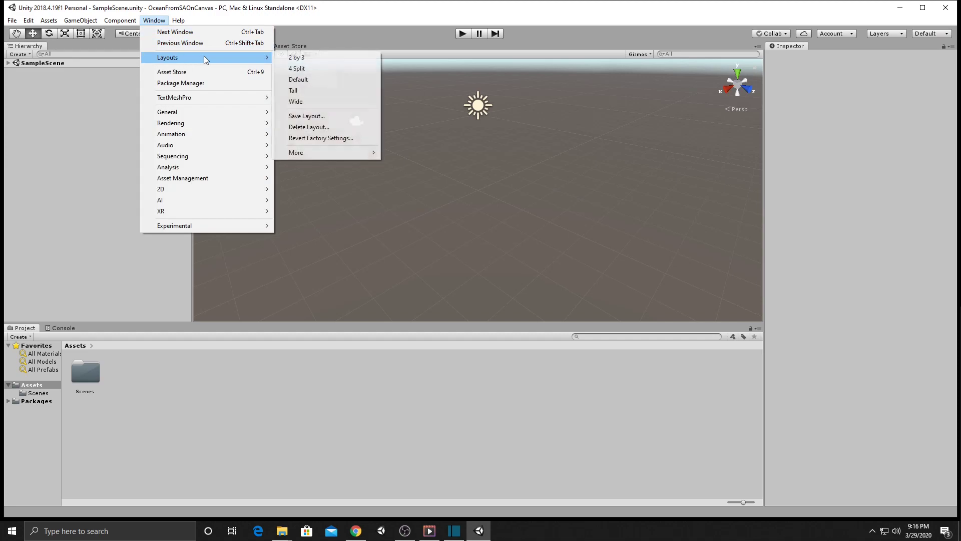
click(298, 58)
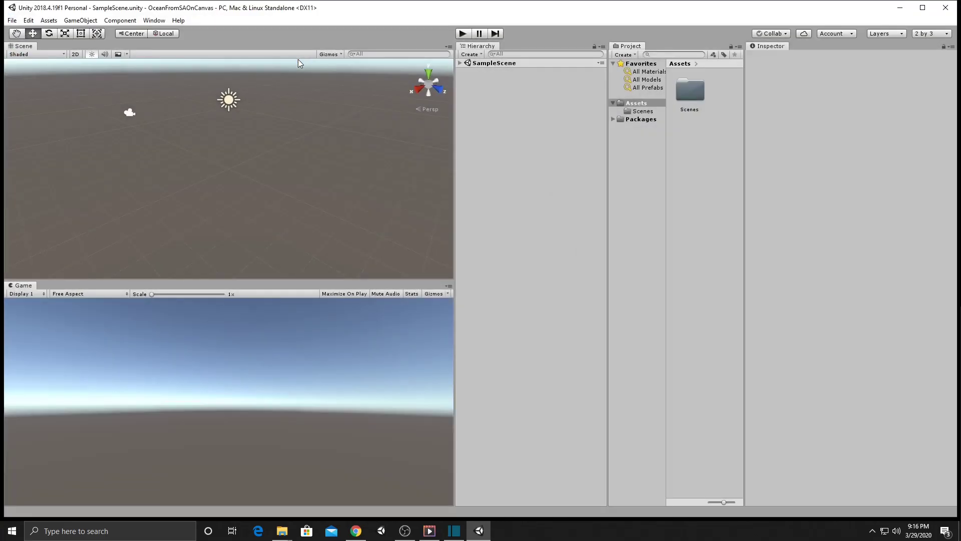
drag(482, 46, 679, 393)
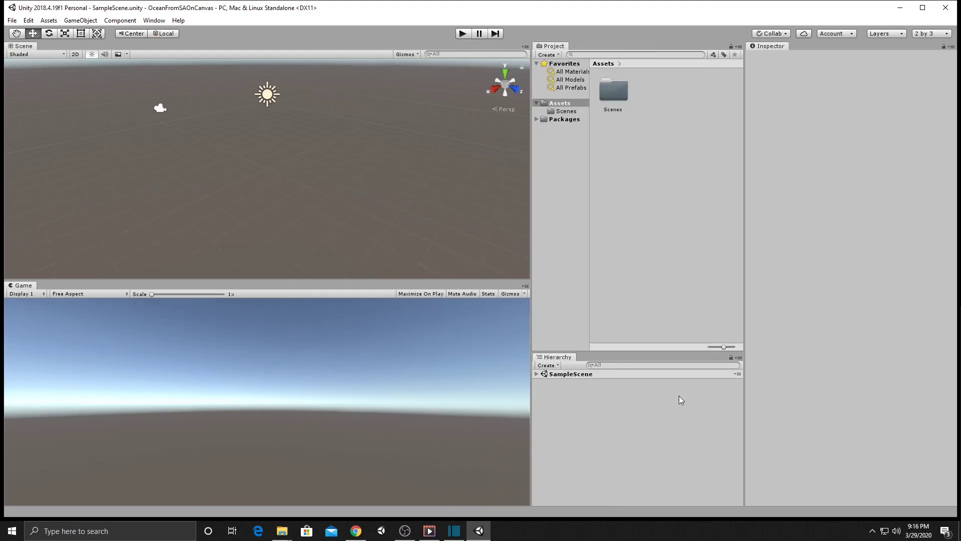
- Open the Console window and dock it beneath the Inspector
click(154, 21)
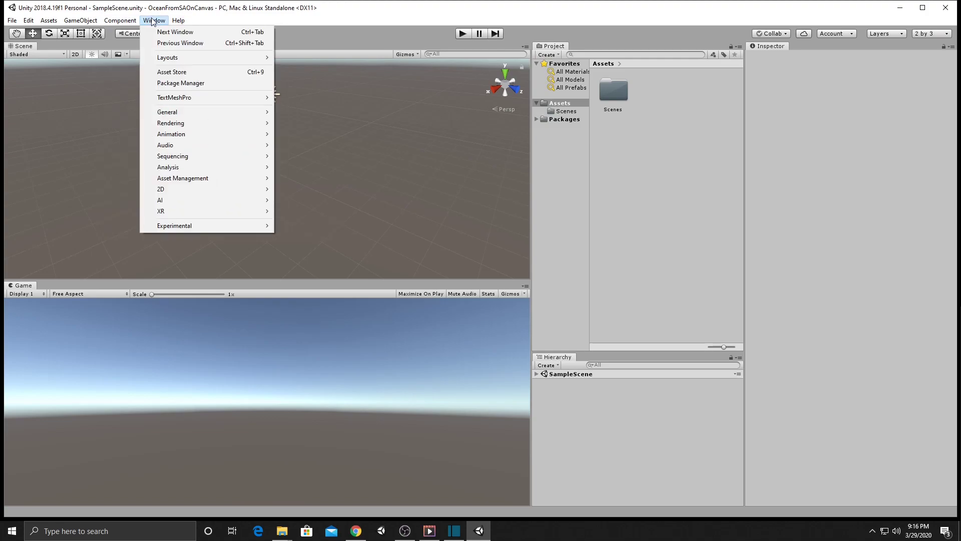
mouse_move(173, 113)
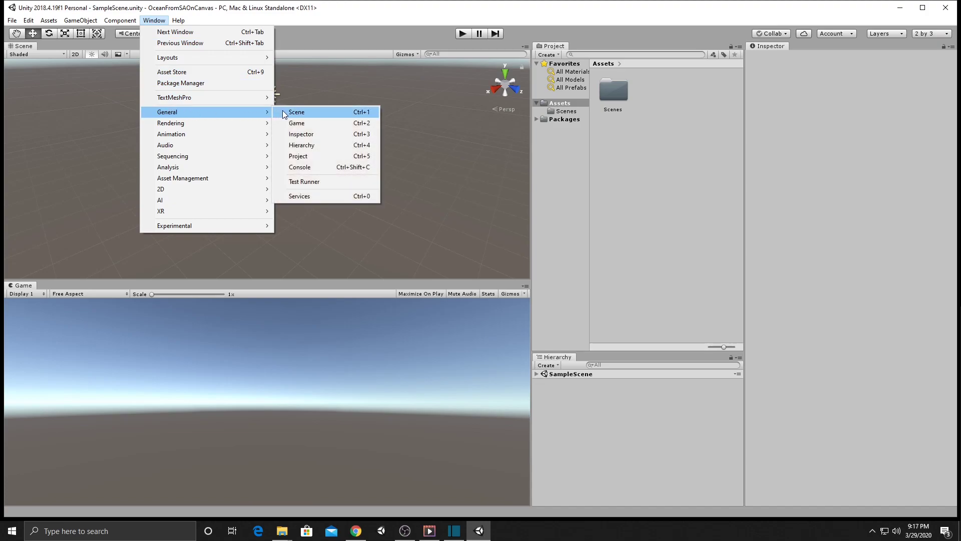
click(299, 167)
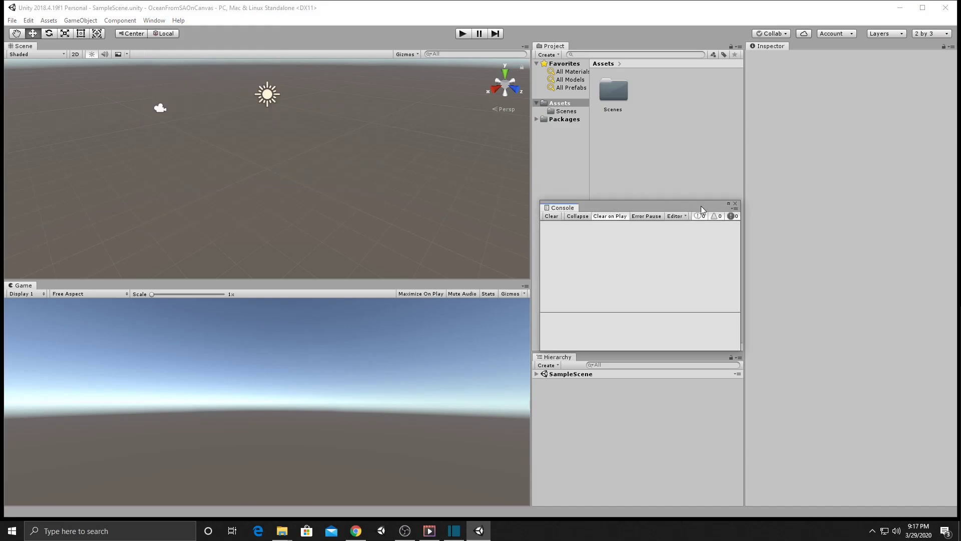
drag(565, 207, 852, 445)
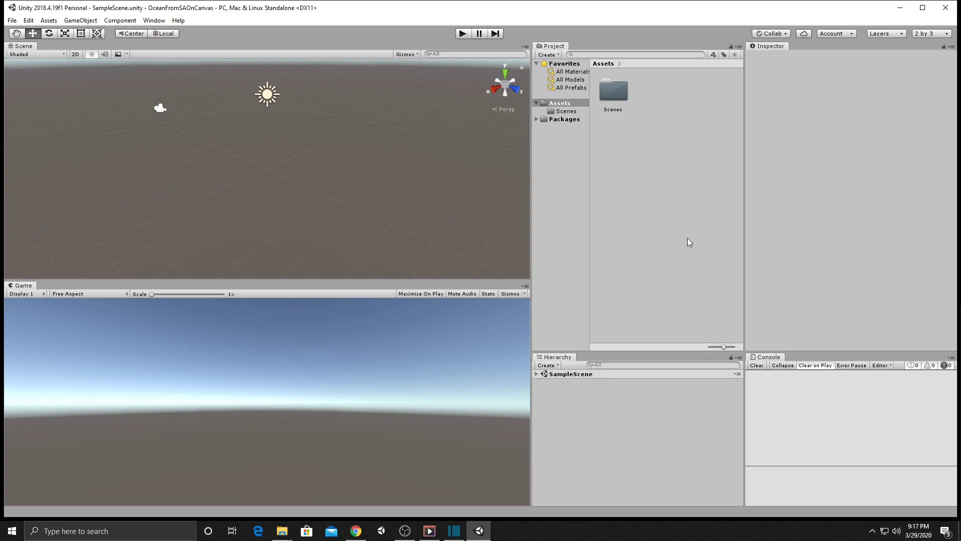
- Create an empty object named Ocean in SampleScene and widen the folder column of the Project window
click(537, 374)
right_click(569, 408)
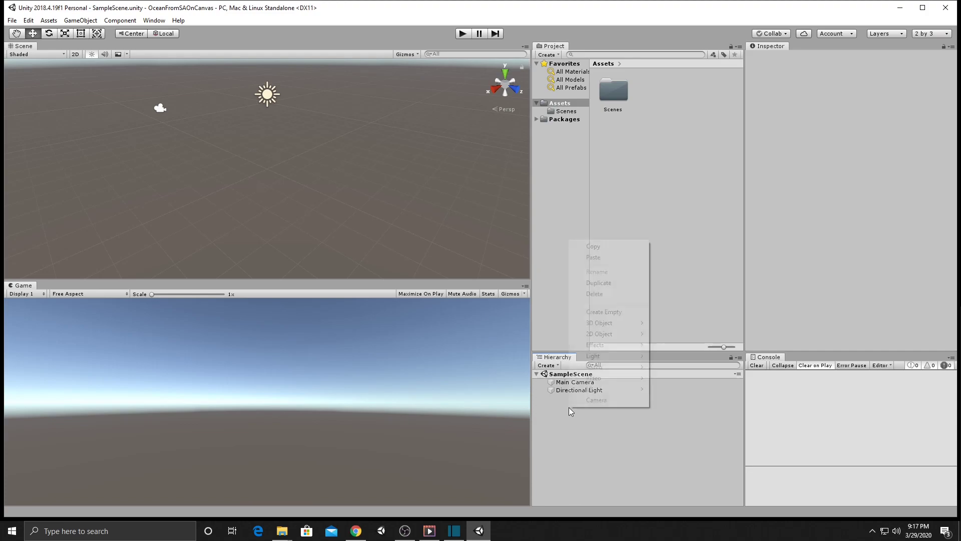
click(595, 313)
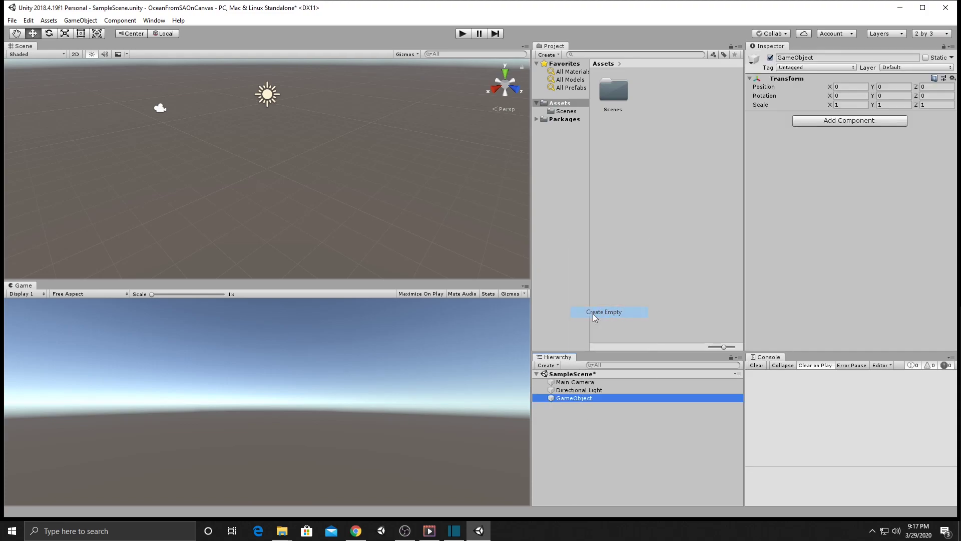
click(844, 55)
text(Ocean)
key(Return)
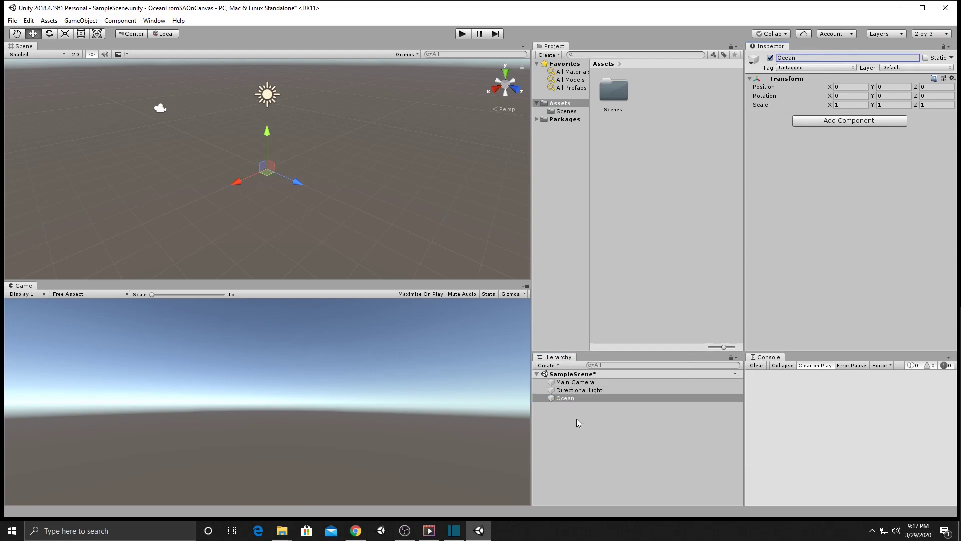
click(570, 398)
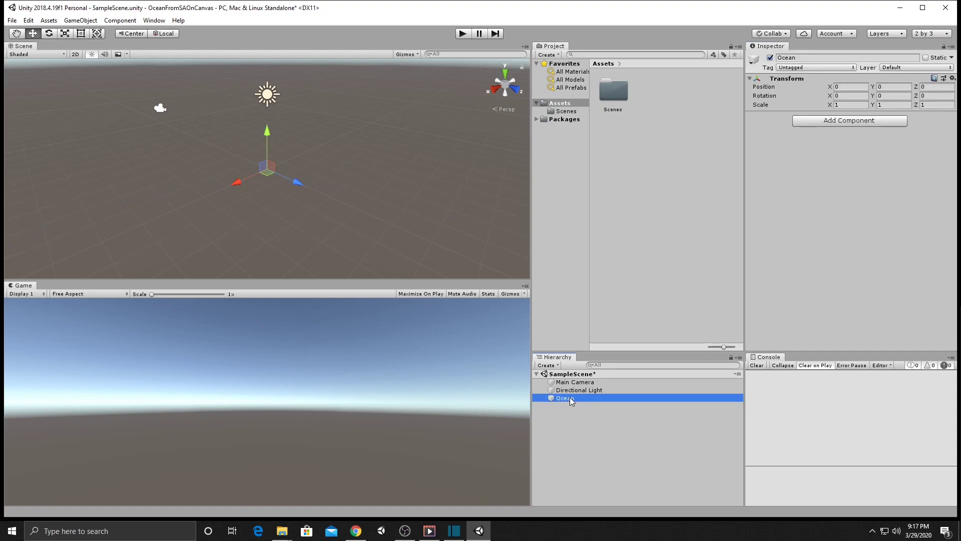
drag(589, 306, 643, 306)
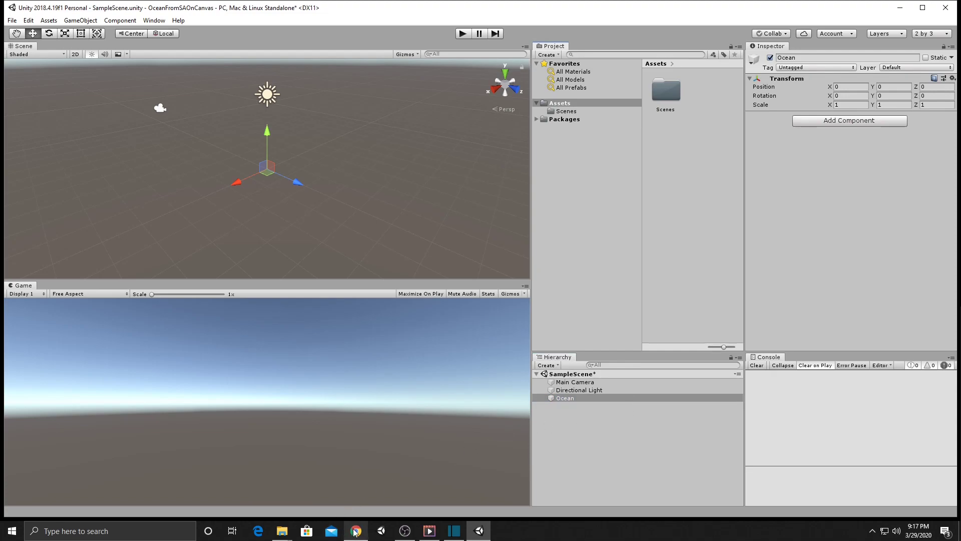
- Switch to Chrome, download Standard Assets for Unity 20173.unitypackage from the course's UnityPackages folder, and return to Unity
click(353, 506)
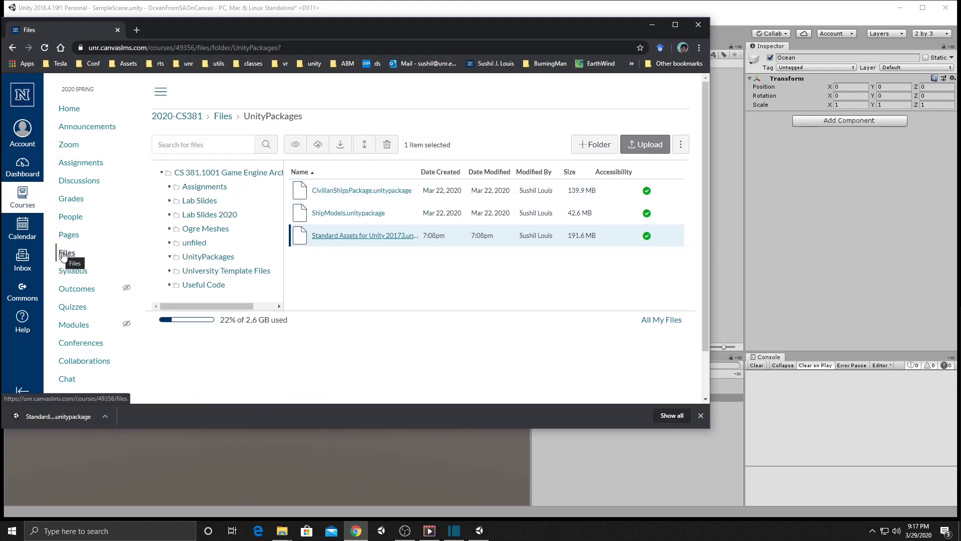
click(220, 257)
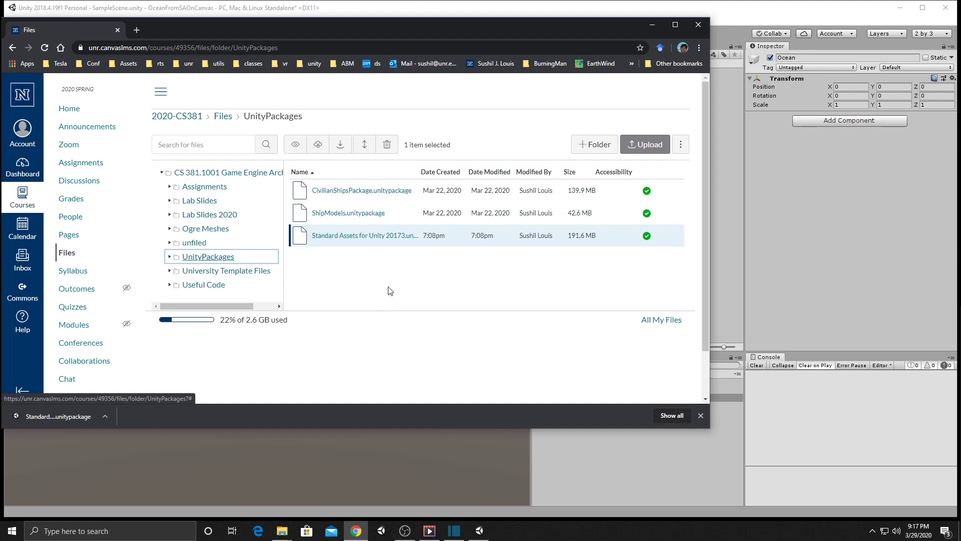
click(370, 244)
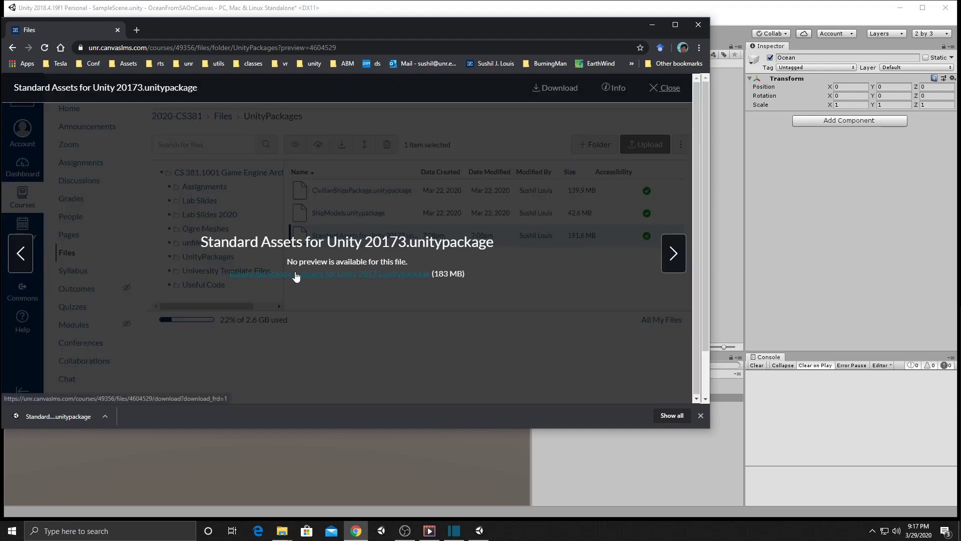
click(296, 274)
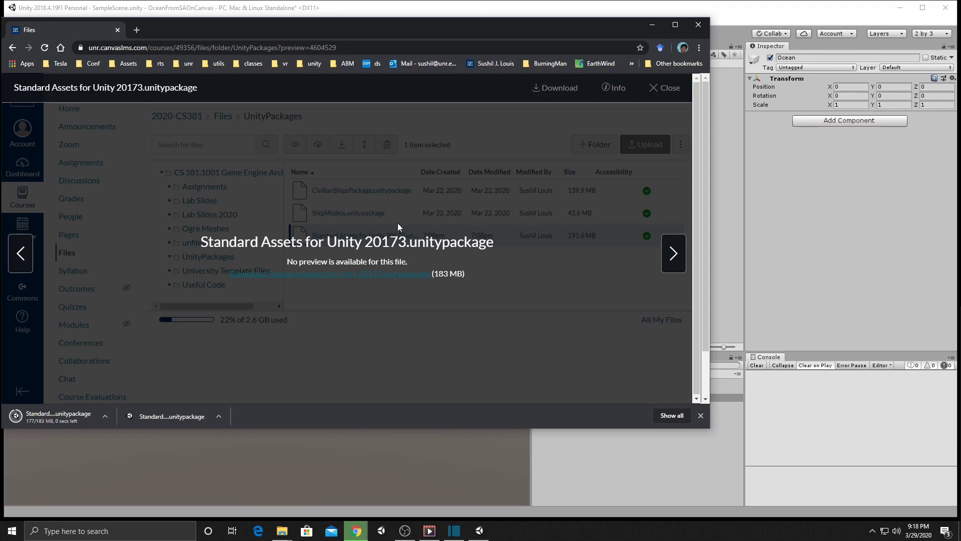
click(653, 91)
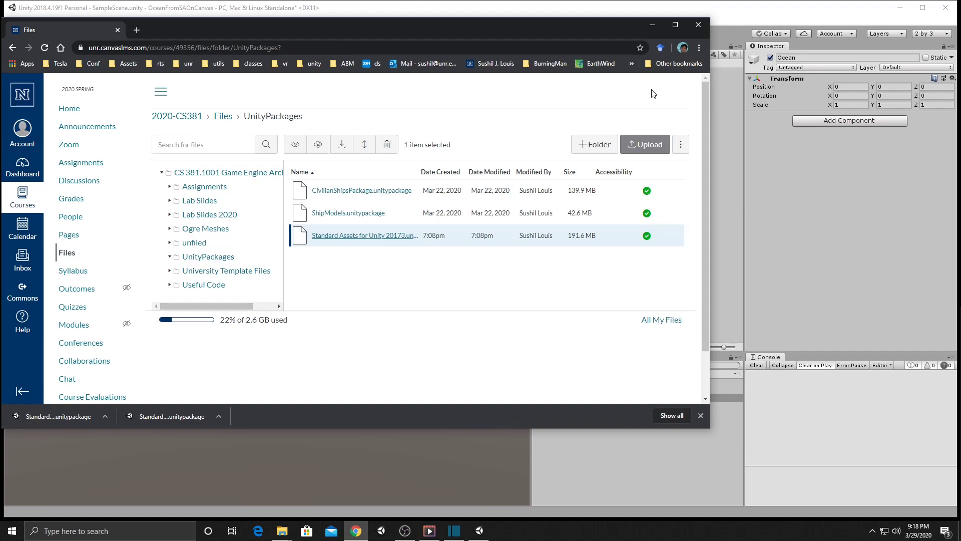
click(652, 25)
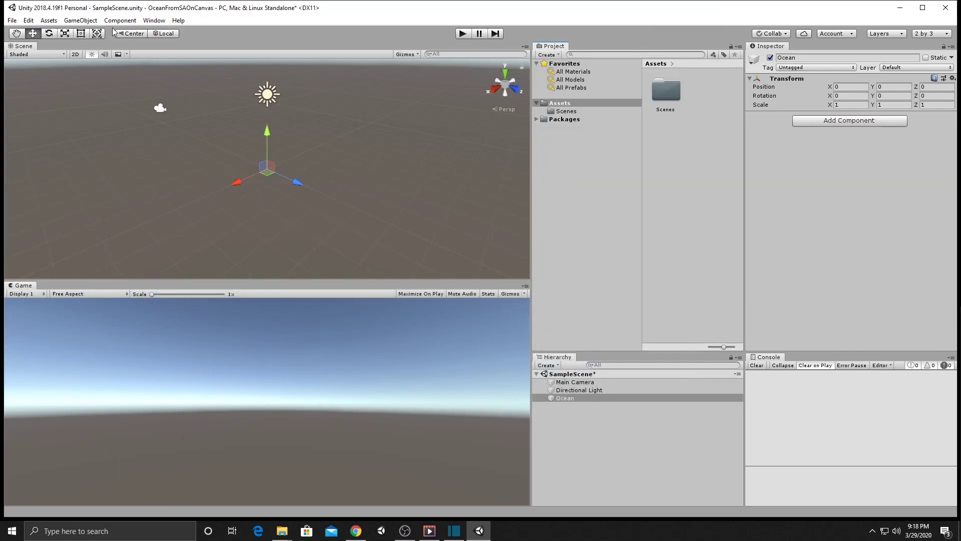
- Open the custom package Standard Assets for Unity 20173 from the Downloads folder for import
click(48, 21)
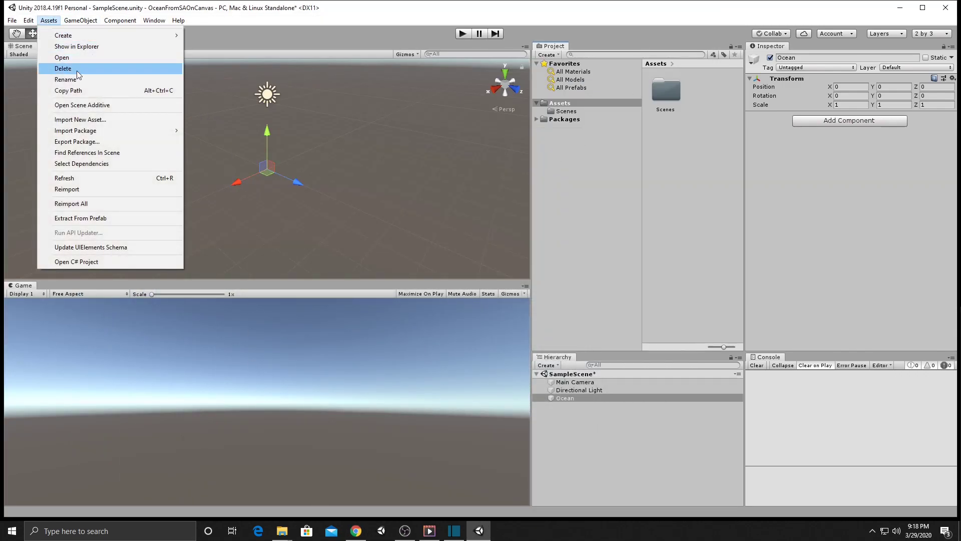
mouse_move(106, 131)
click(208, 131)
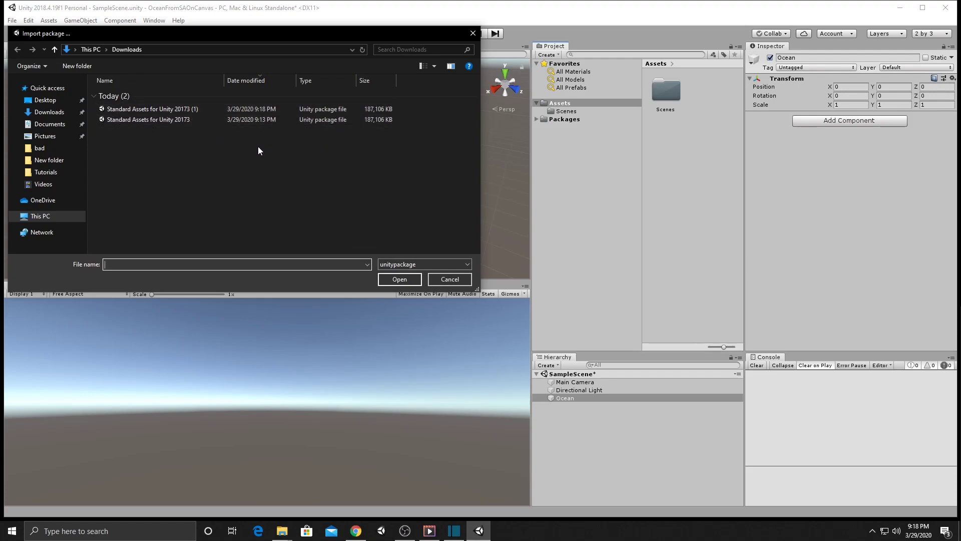
click(191, 123)
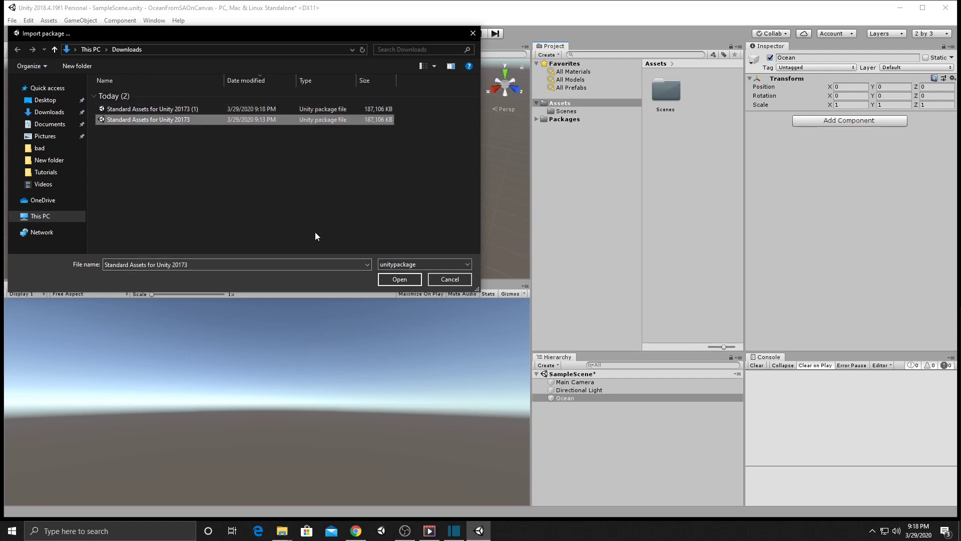
click(398, 278)
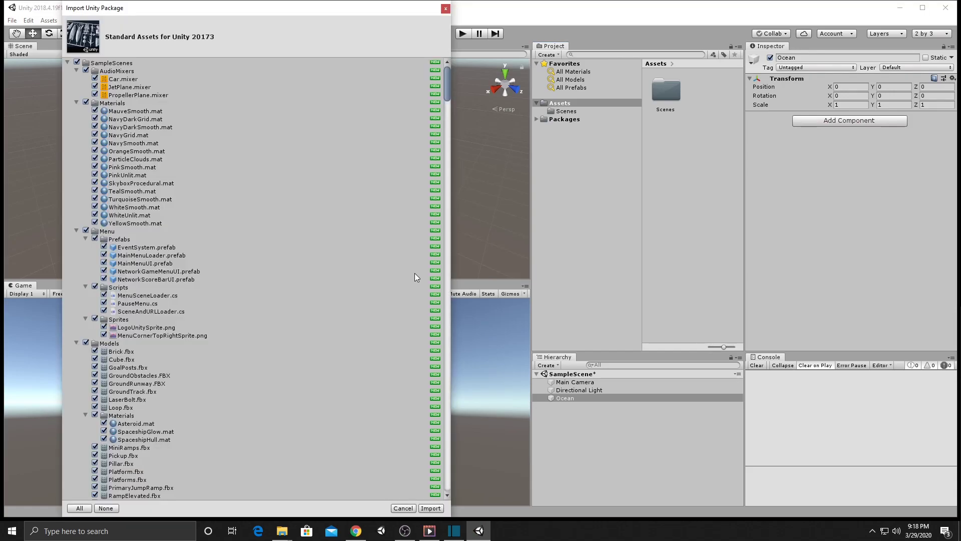
- Look through the folders and files listed in the Standard Assets package, including the Water4 and Water (Basic) assets
scroll(414, 272, down, 20)
scroll(414, 273, down, 20)
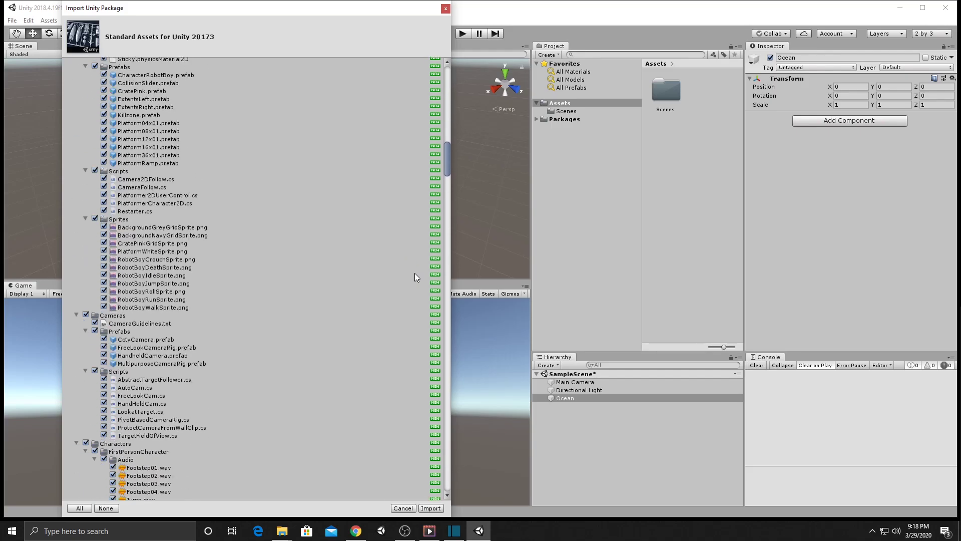
scroll(414, 276, down, 20)
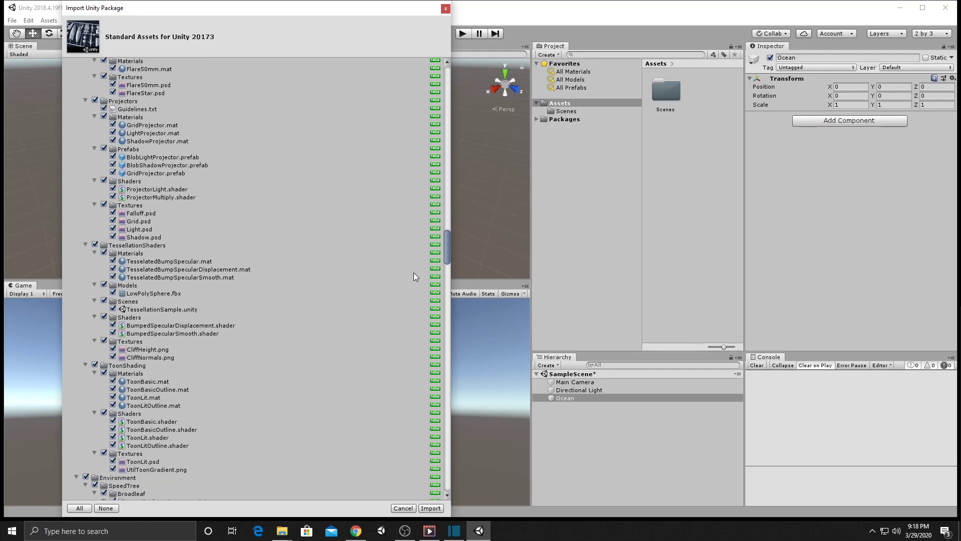
scroll(418, 276, down, 20)
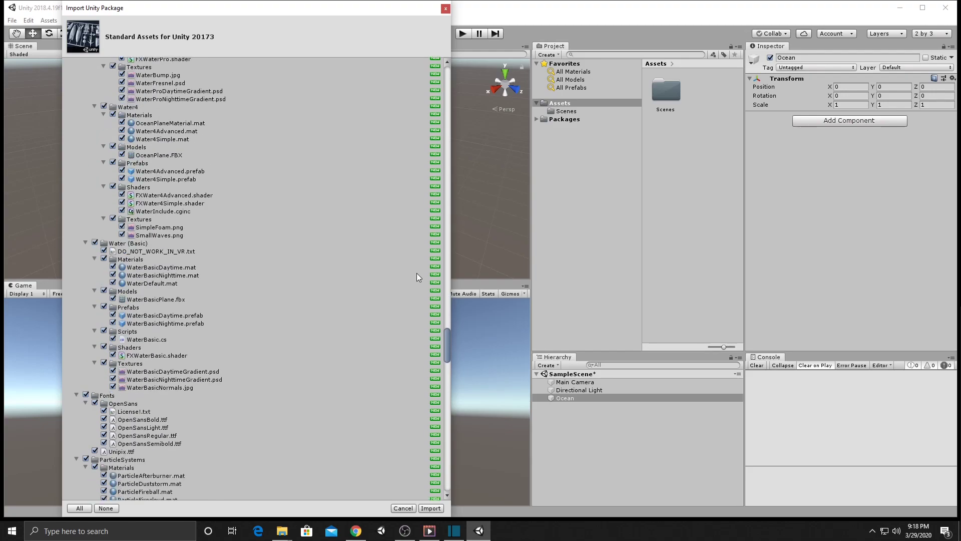
scroll(417, 273, down, 12)
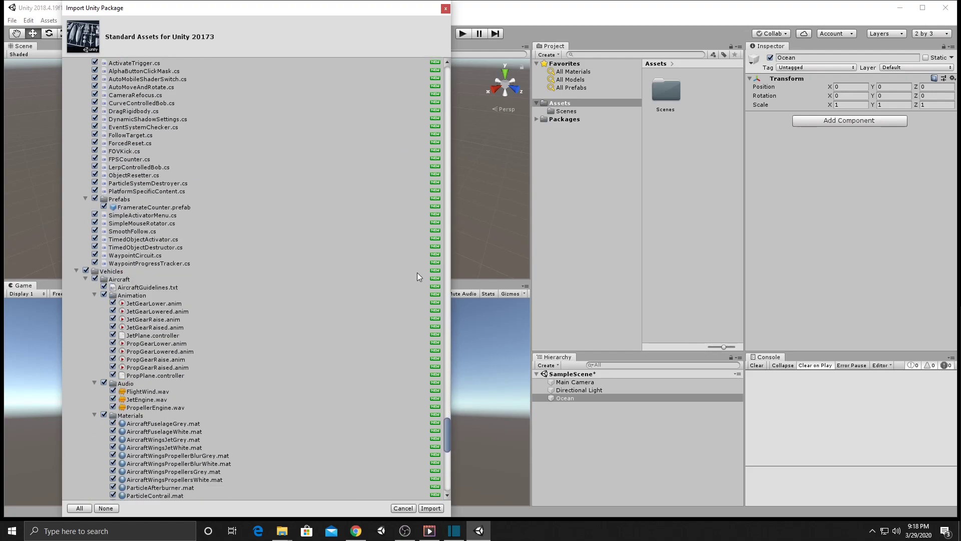
scroll(417, 275, up, 7)
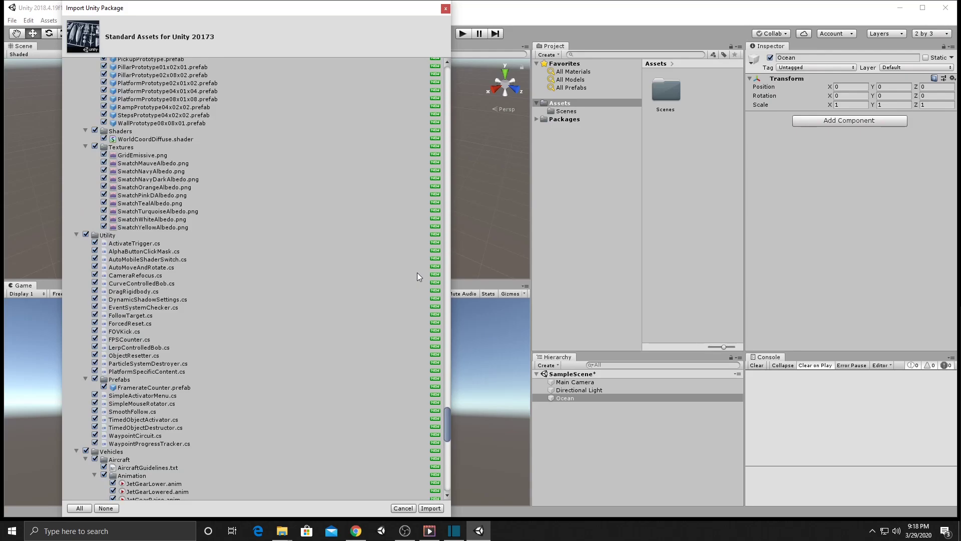
drag(449, 414, 436, 44)
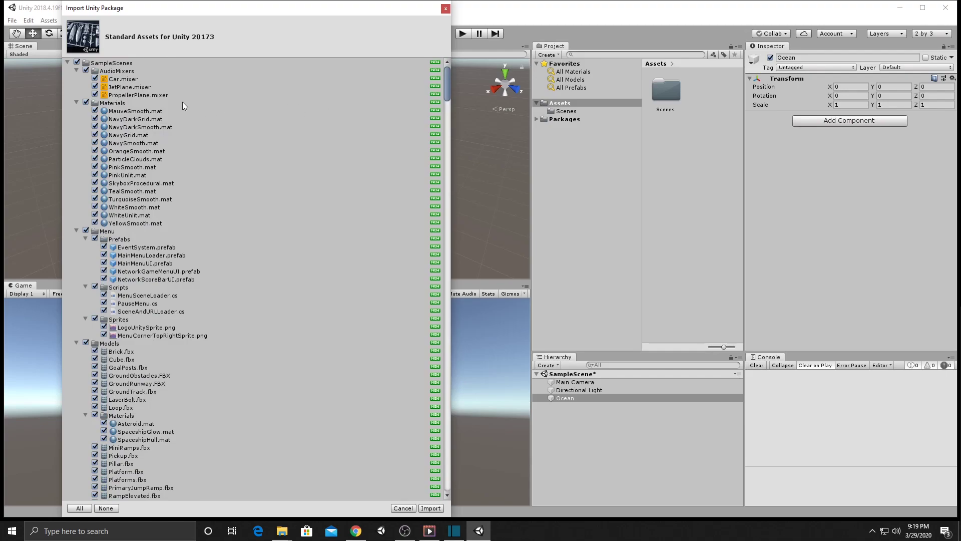
- Collapse the expanded subfolders of SampleScenes, except Shaders, and exclude the whole SampleScenes folder from the import
click(77, 71)
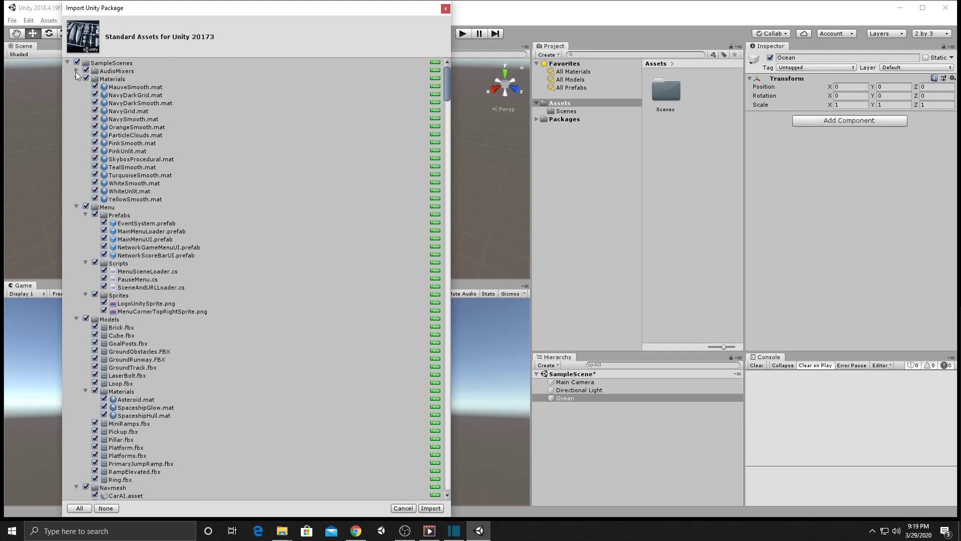
click(77, 79)
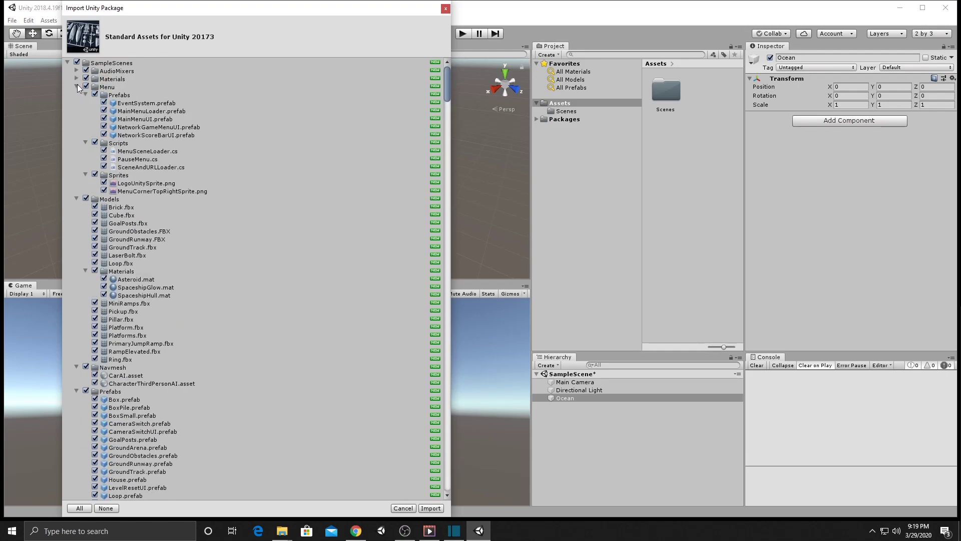
click(77, 87)
click(76, 95)
click(77, 103)
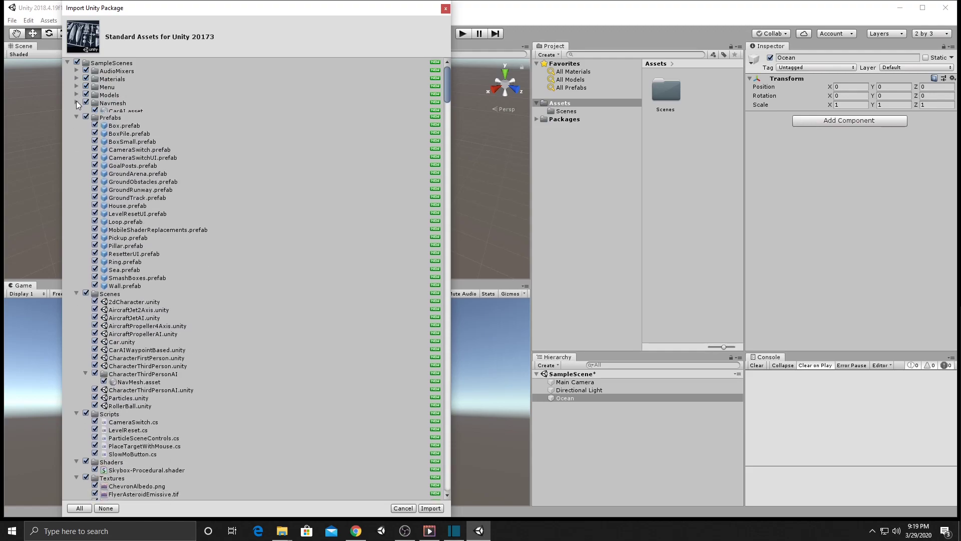
click(76, 111)
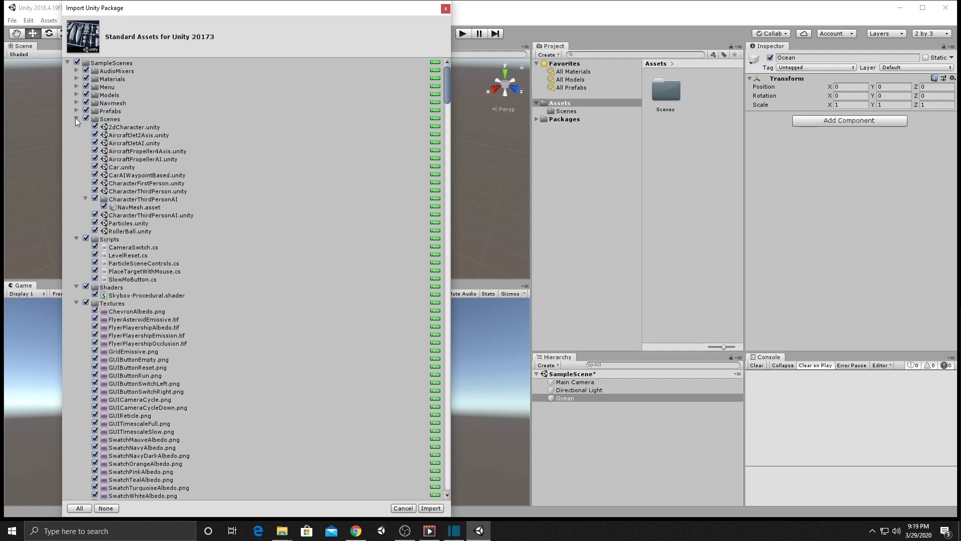
click(77, 119)
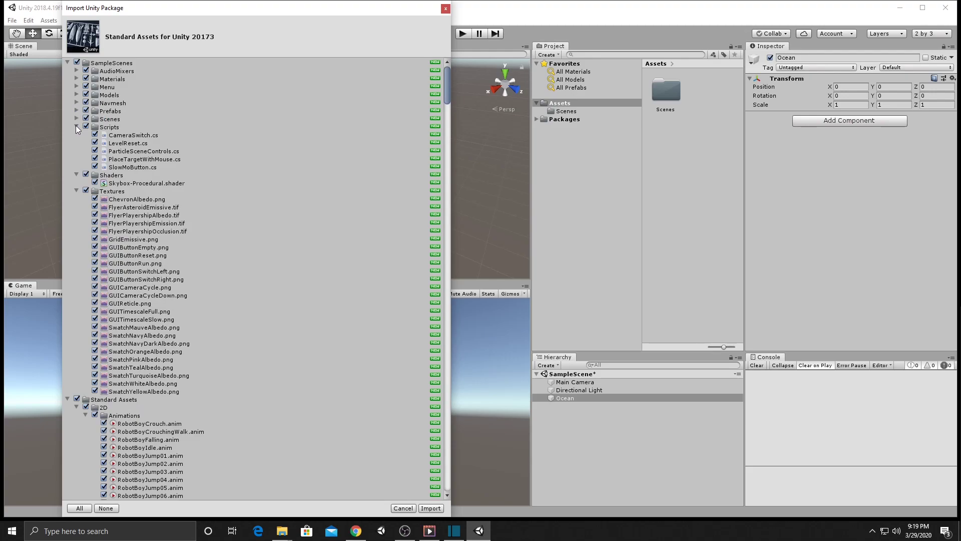
click(77, 128)
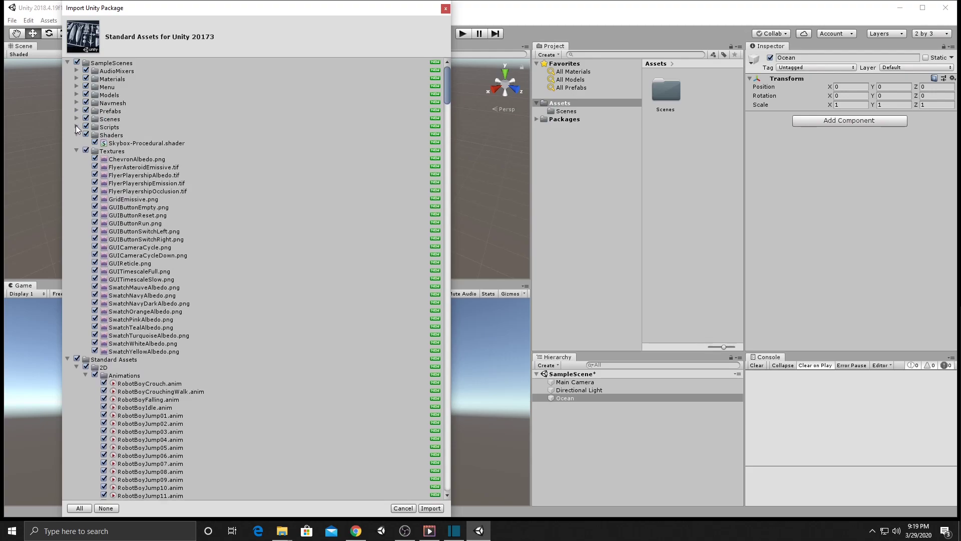
click(76, 151)
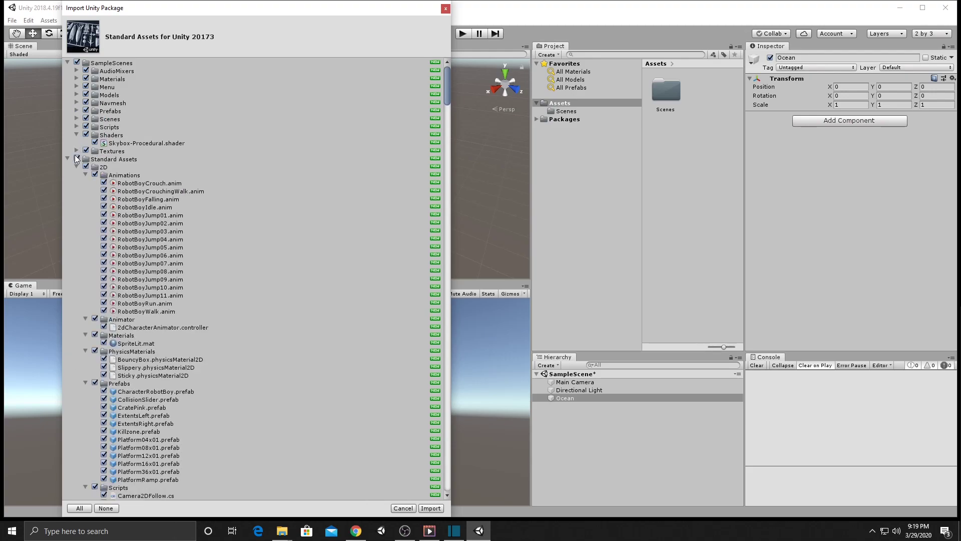
click(77, 62)
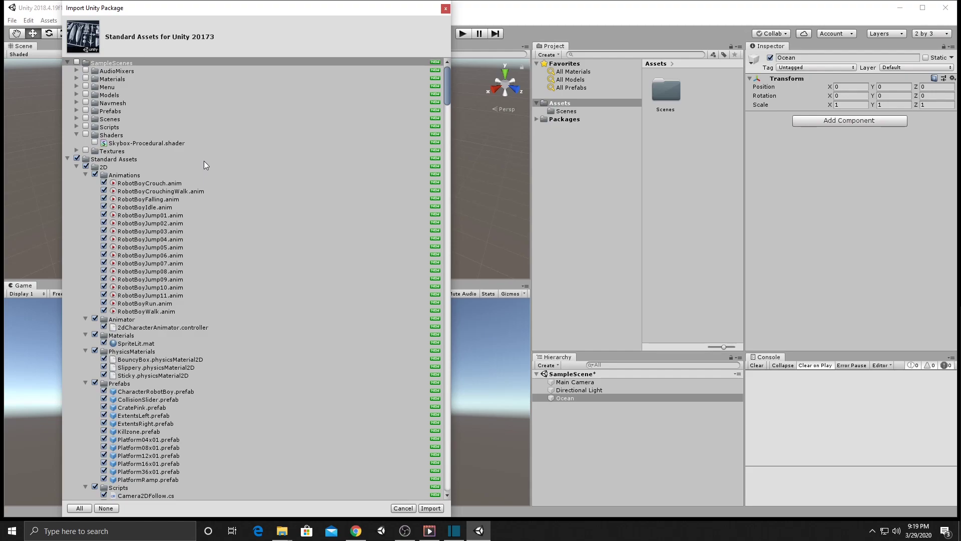
- Collapse the 2D, Cameras and Characters folders under Standard Assets and exclude them from the import
click(76, 166)
click(85, 167)
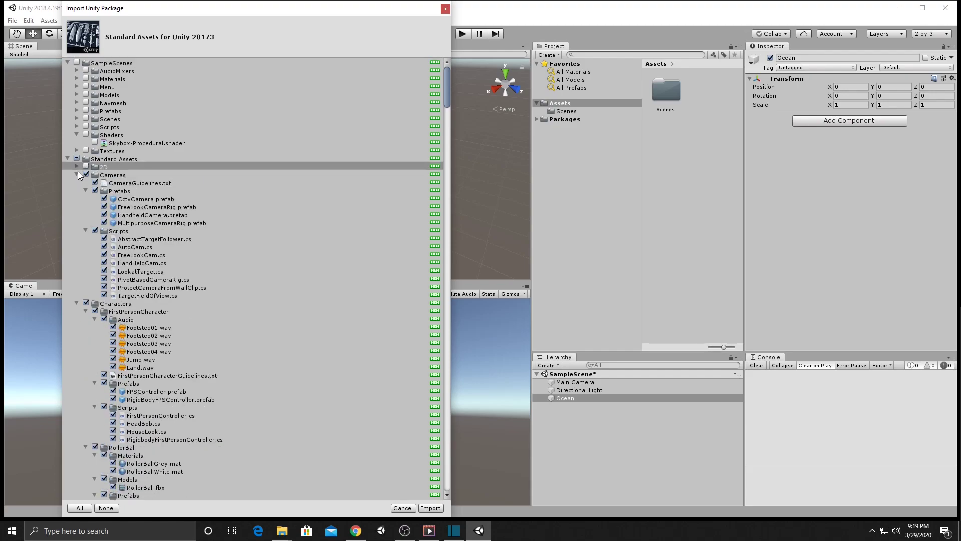
click(77, 174)
click(85, 174)
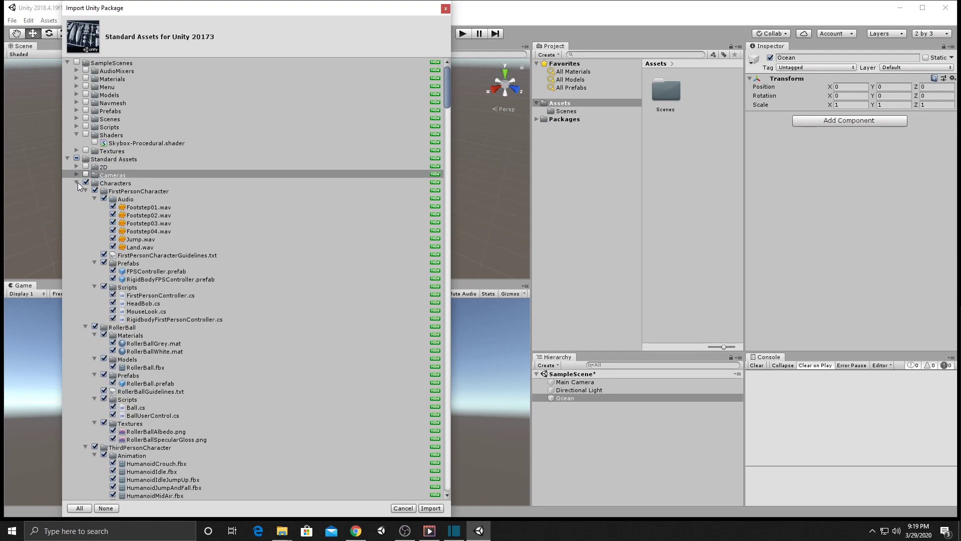
click(77, 183)
click(86, 182)
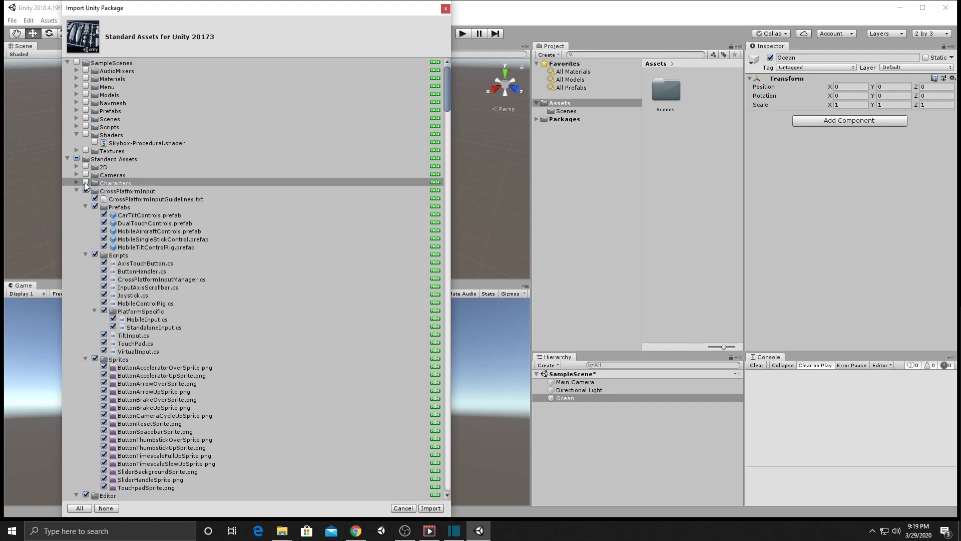
- Collapse the CrossPlatformInput and Effects folders, keeping both included in the import
click(77, 191)
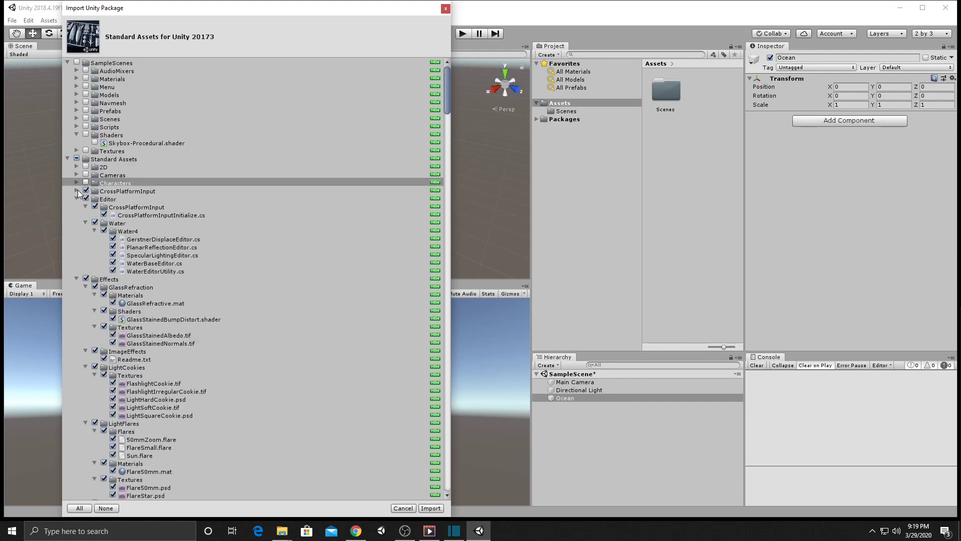
click(86, 191)
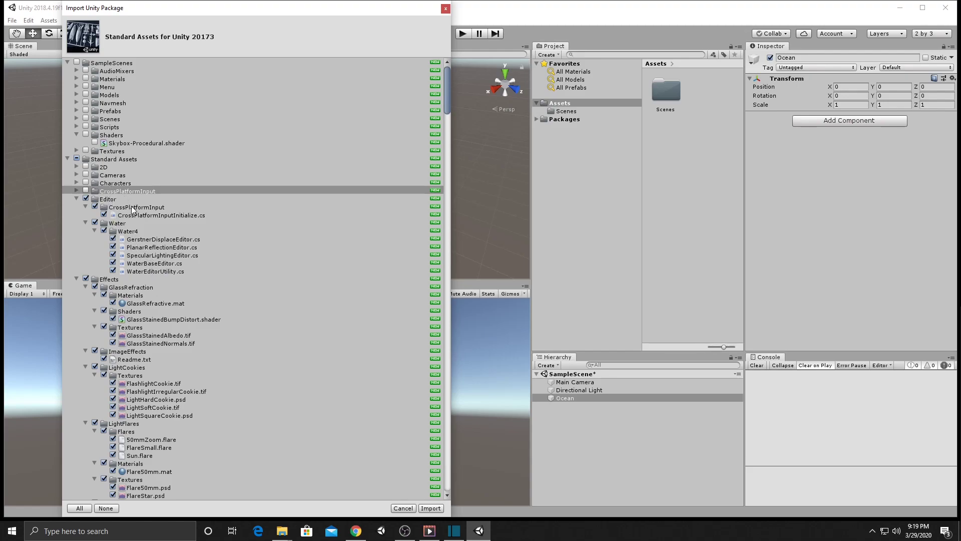
click(86, 190)
scroll(102, 290, down, 3)
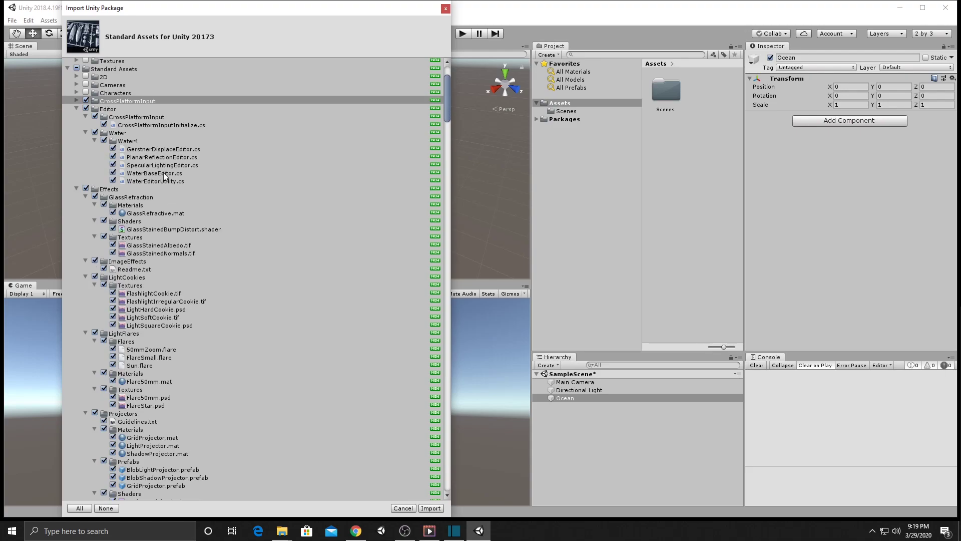
click(77, 189)
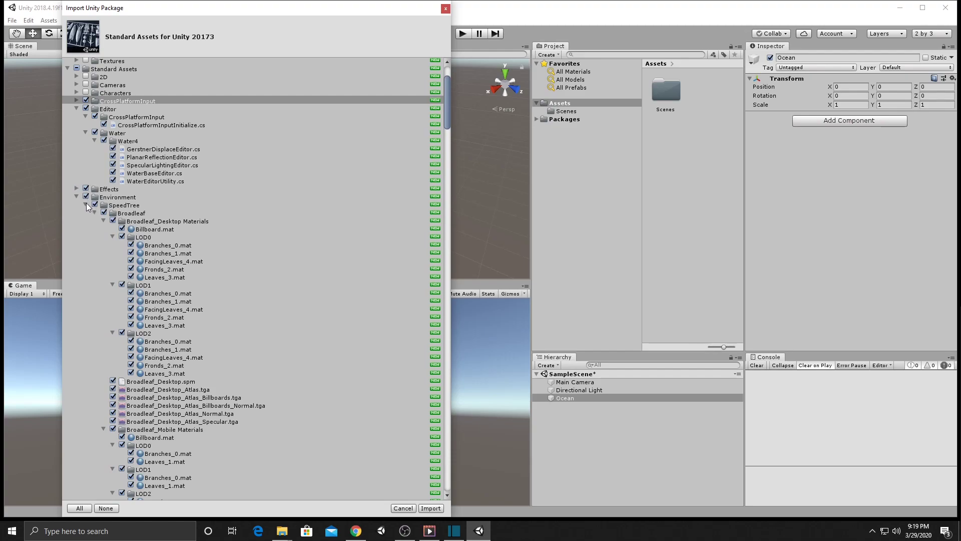
- Exclude SpeedTree and TerrainAssets in the Environment folder, and collapse them together with Water and Water (Basic)
click(85, 205)
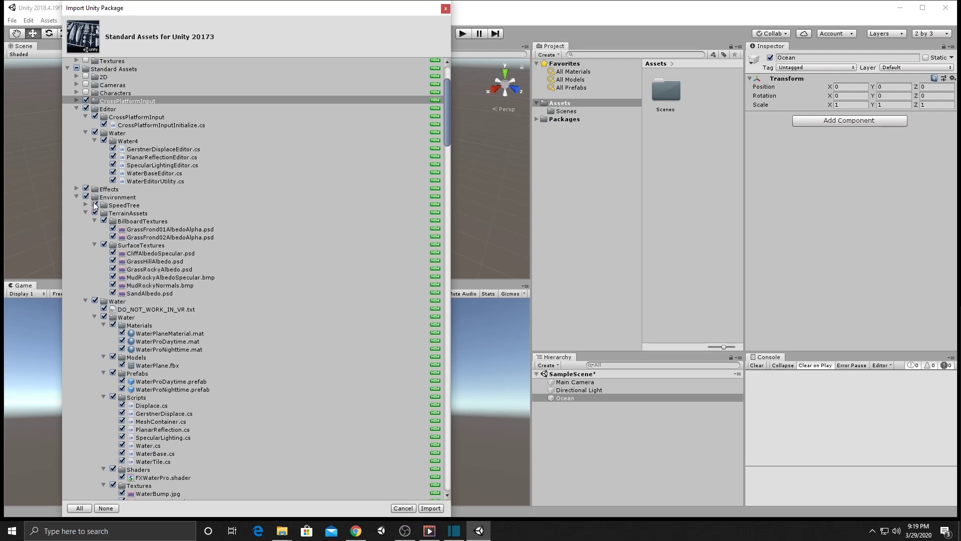
click(95, 205)
click(95, 212)
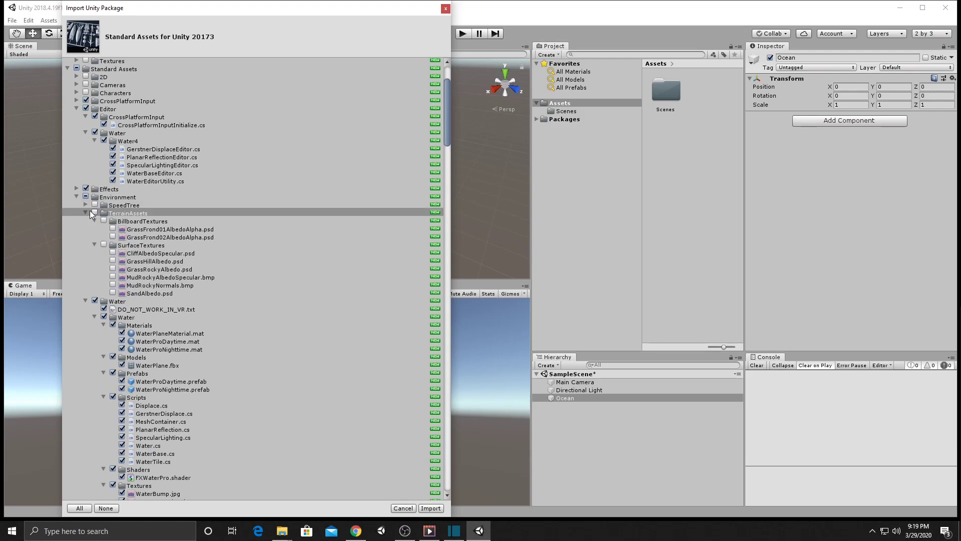
click(86, 212)
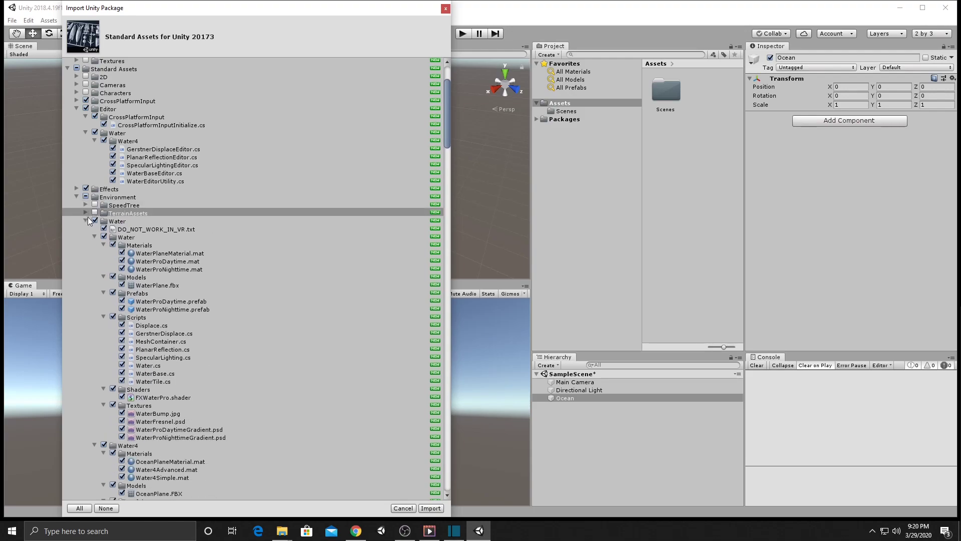
click(85, 221)
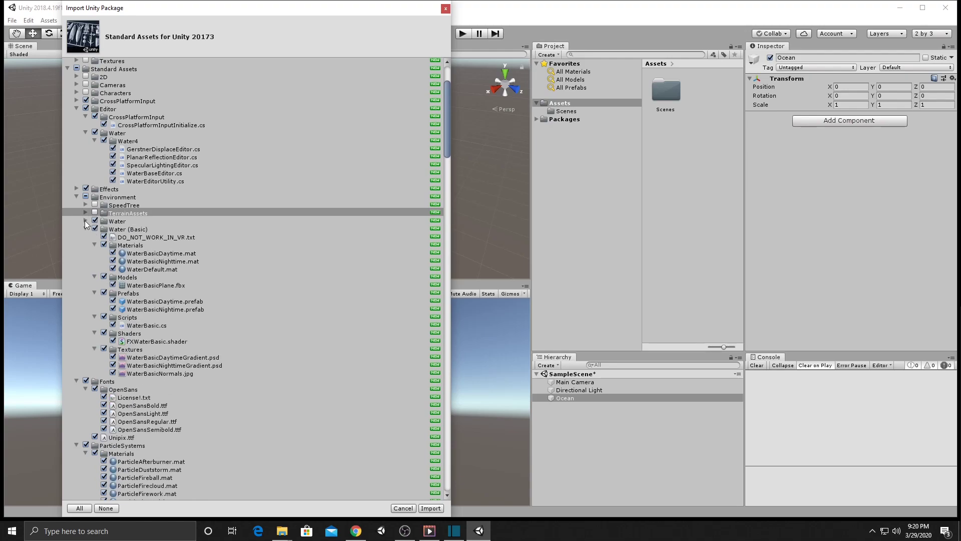
click(85, 229)
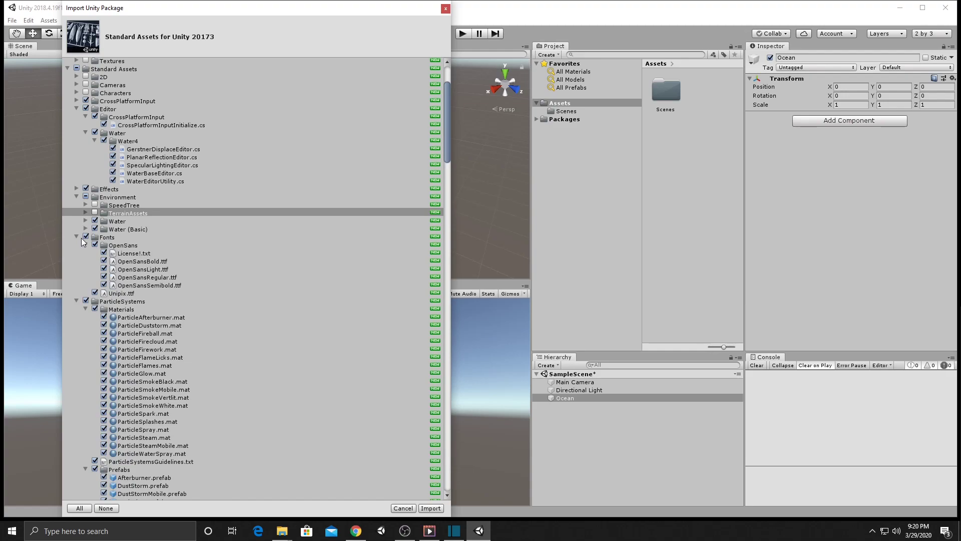
- Exclude the ParticleSystems, PhysicsMaterials and Prototyping folders from the import and collapse them
click(86, 301)
click(78, 302)
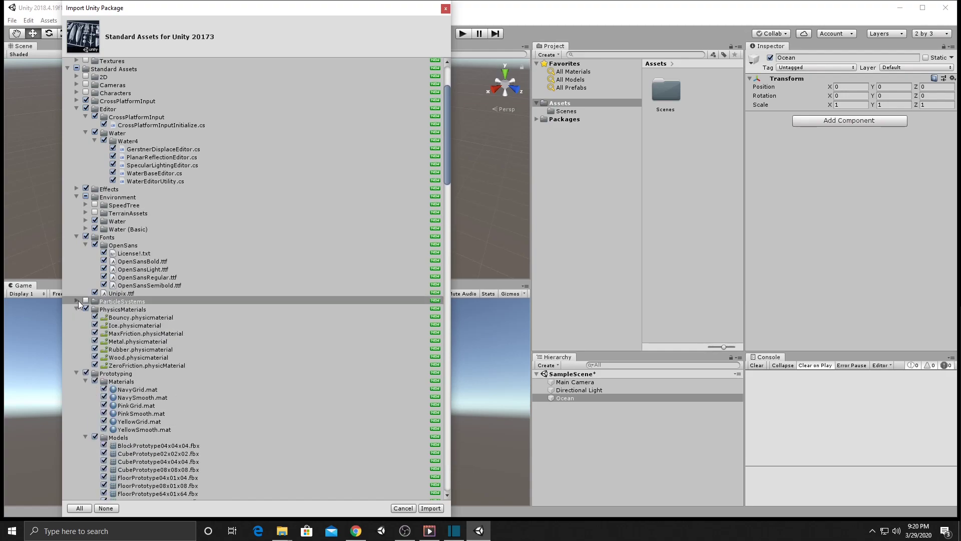
click(77, 309)
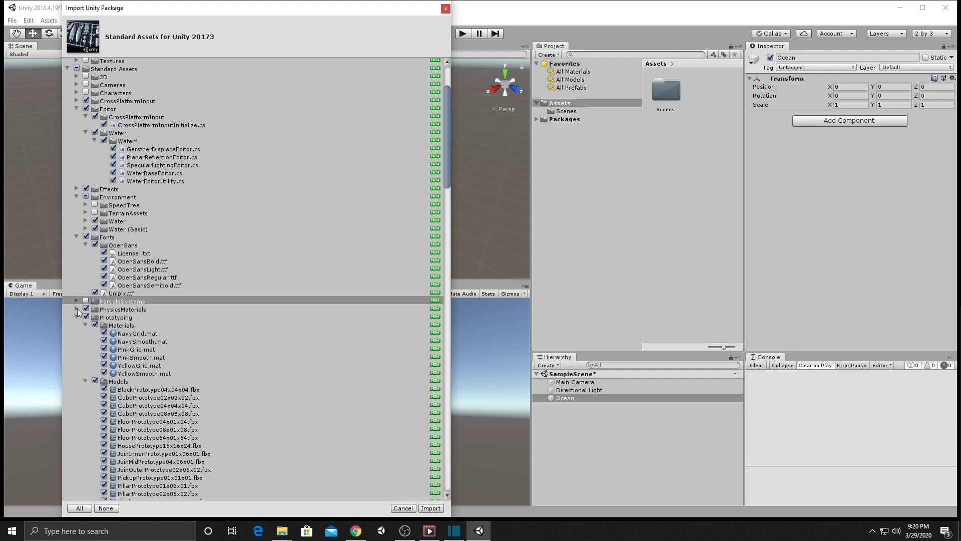
click(86, 309)
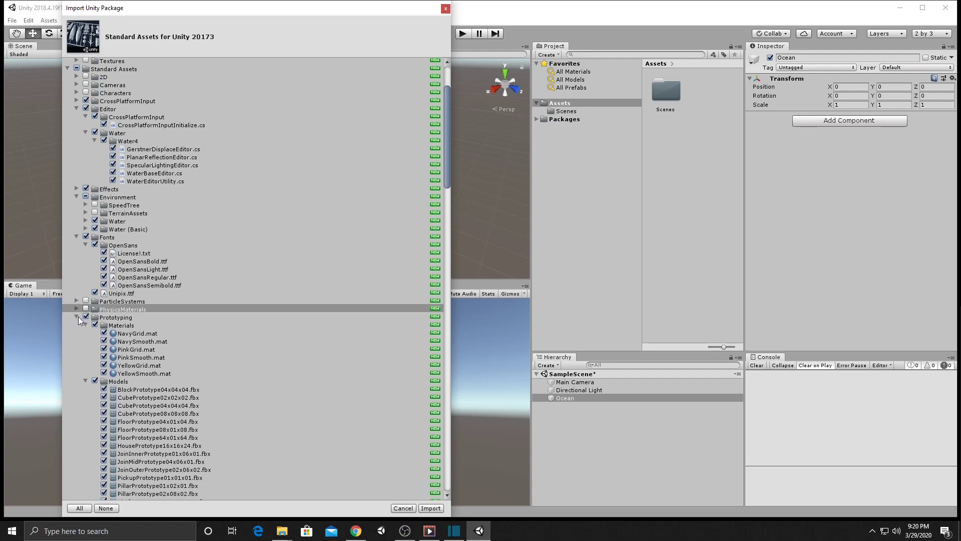
click(85, 317)
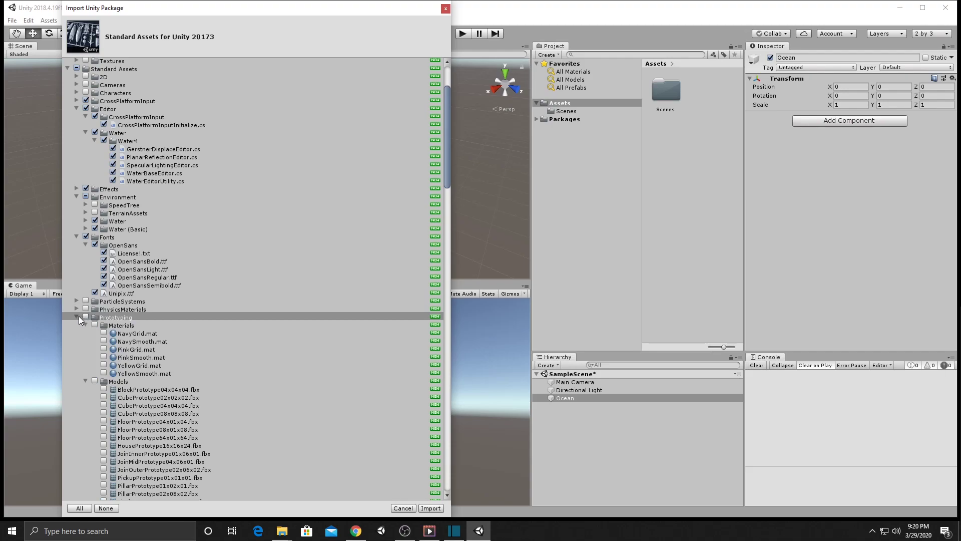
click(78, 316)
- Review the package selection, then exclude the Utility and Vehicles folders from the import and collapse them
scroll(119, 312, down, 4)
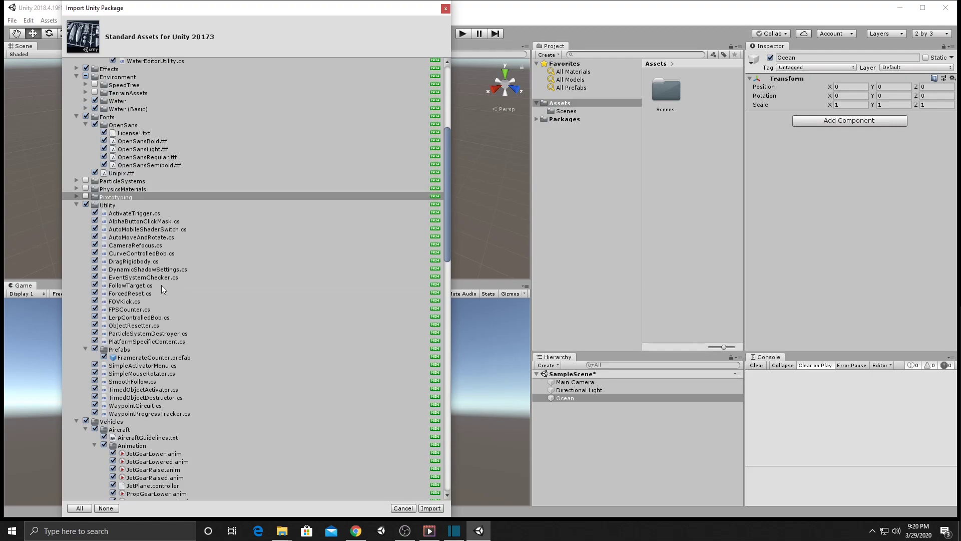
scroll(161, 284, up, 7)
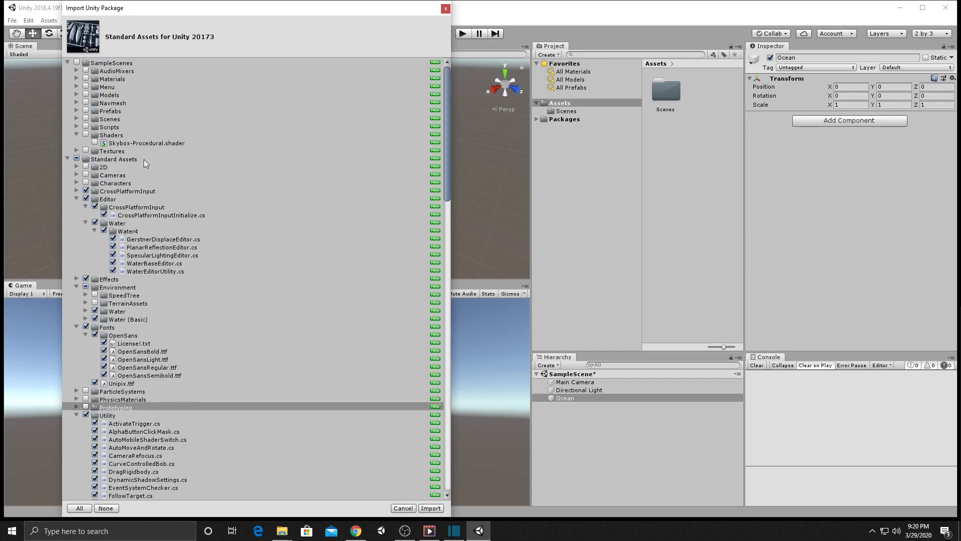
scroll(146, 161, down, 9)
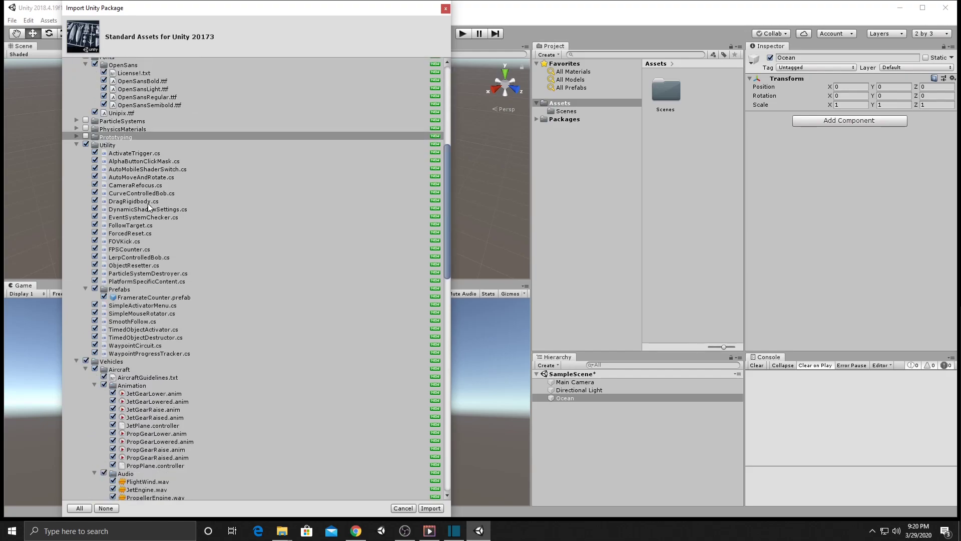
click(86, 144)
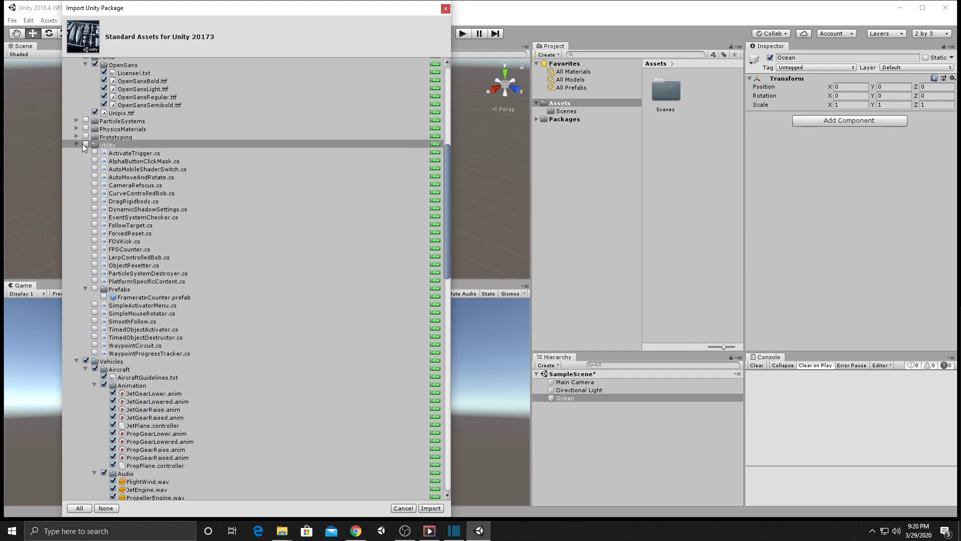
click(77, 144)
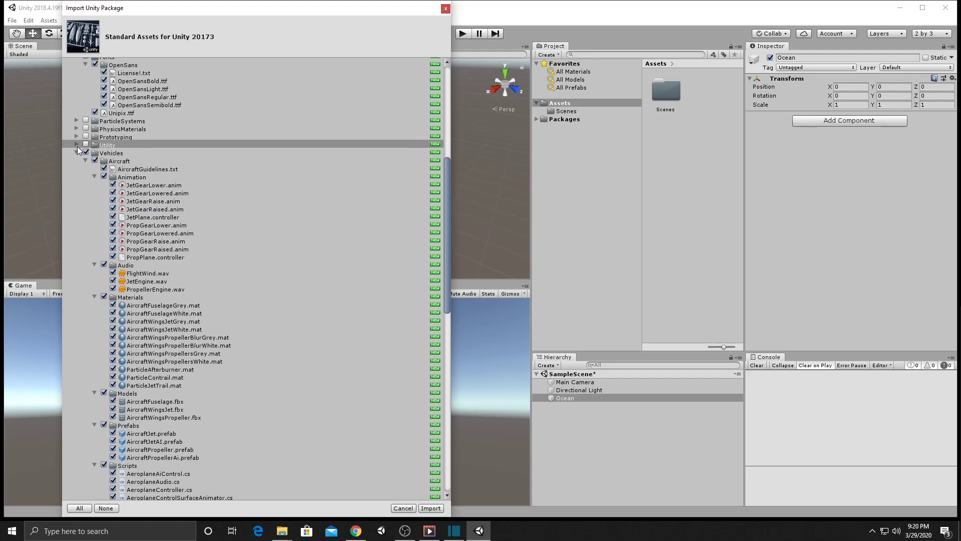
click(85, 152)
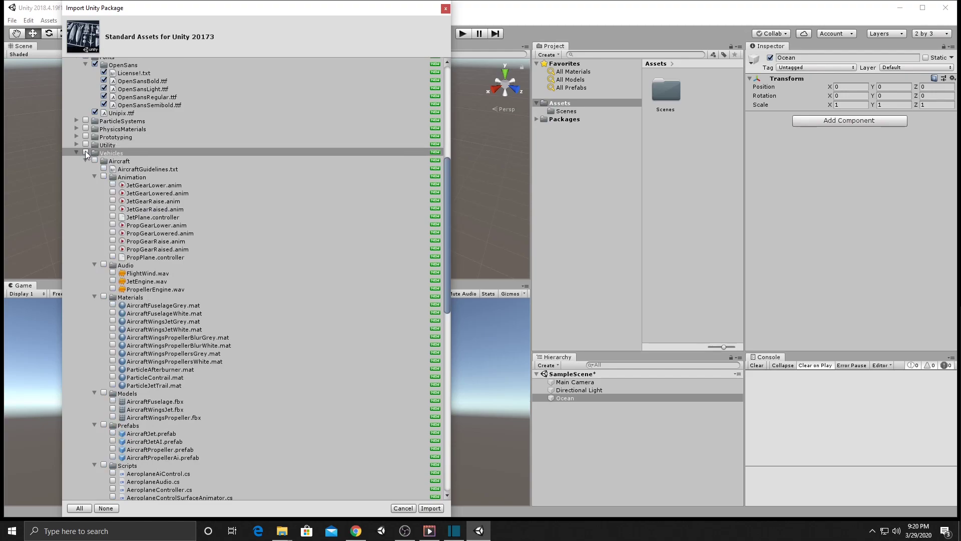
click(78, 152)
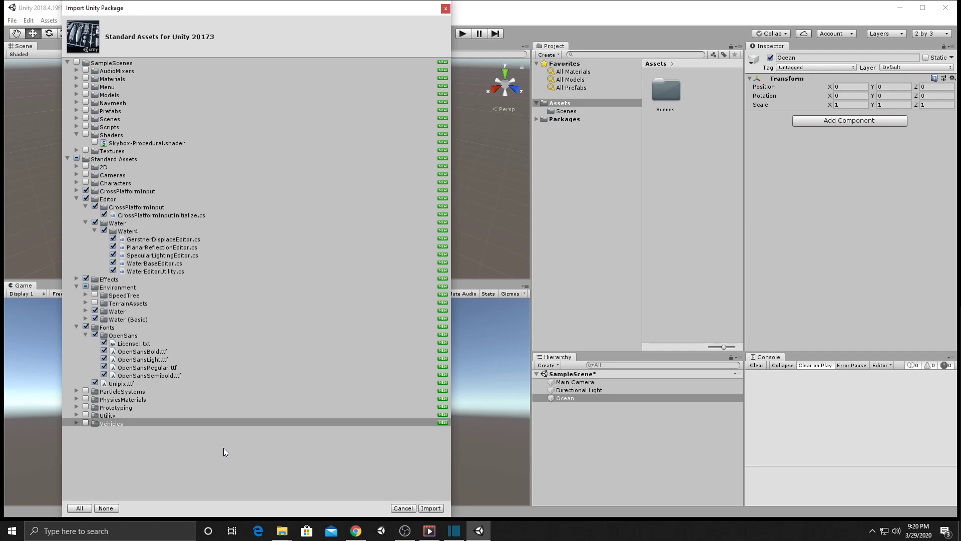
- Import the selected Standard Assets into the project and clear the Console messages
click(429, 508)
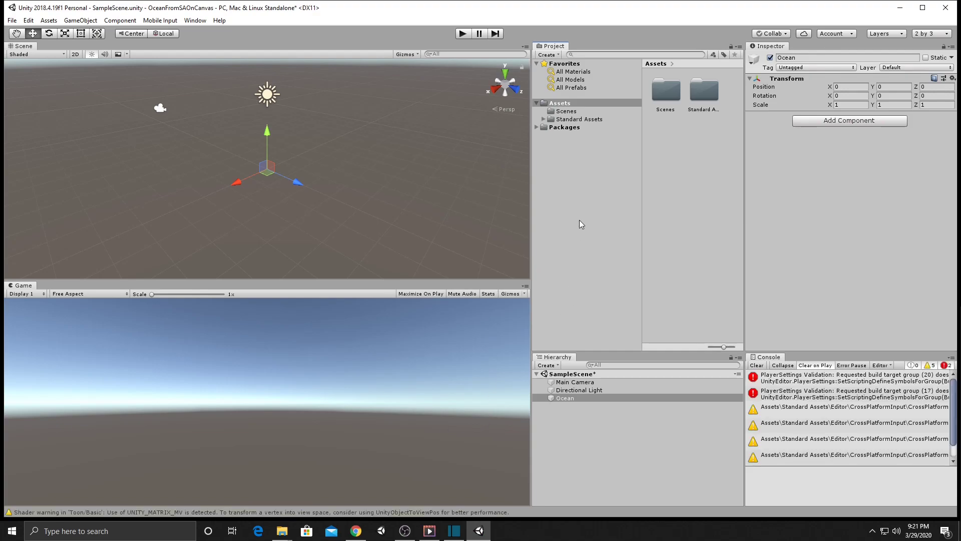
click(755, 365)
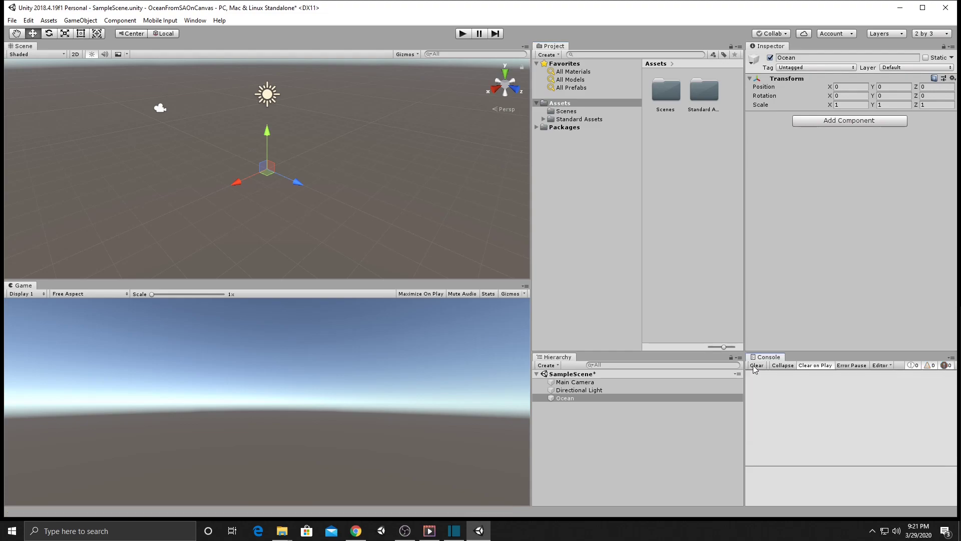
- Place the Water4Advanced prefab from Standard Assets/Environment/Water/Water4/Prefabs under the Ocean object, with the assets displayed as a list
click(543, 119)
click(551, 151)
click(557, 159)
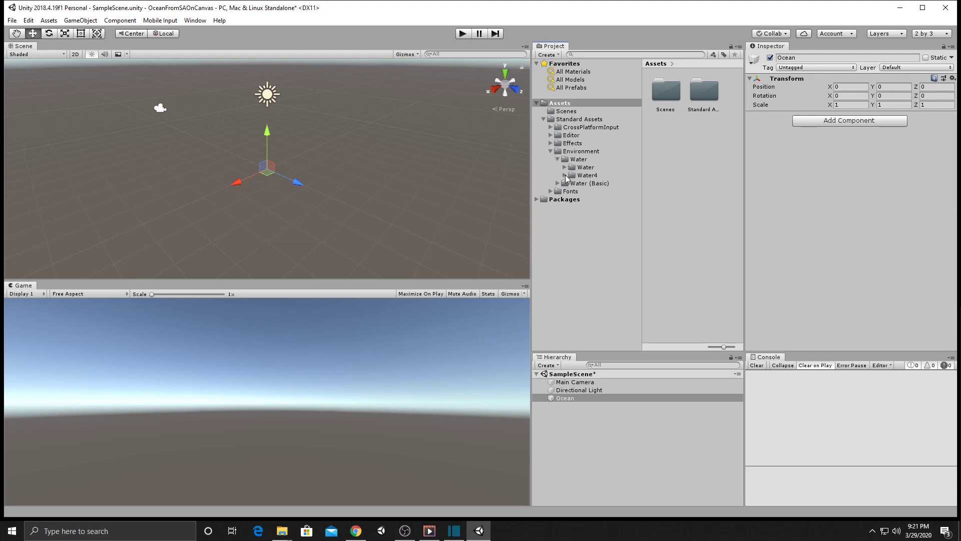
click(565, 175)
click(577, 199)
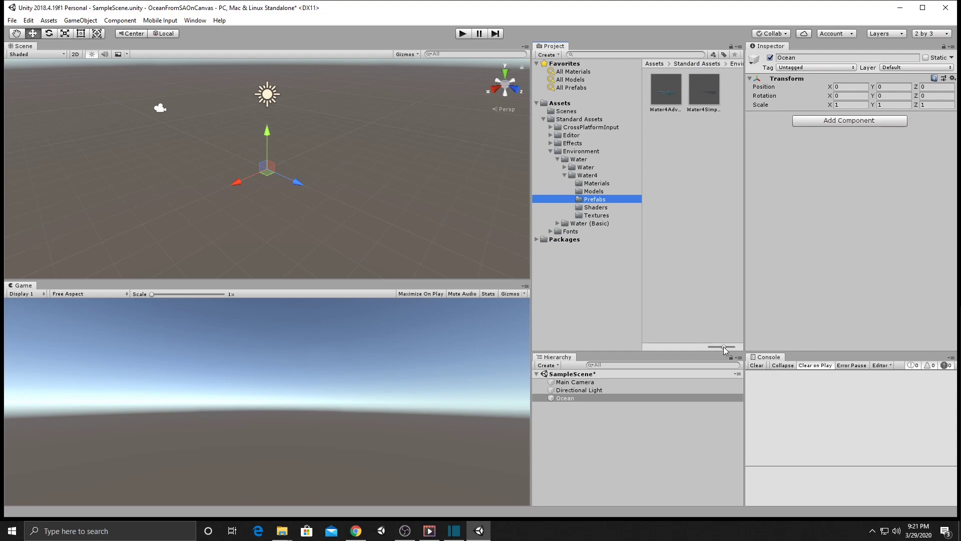
drag(723, 347, 701, 344)
drag(681, 73, 574, 403)
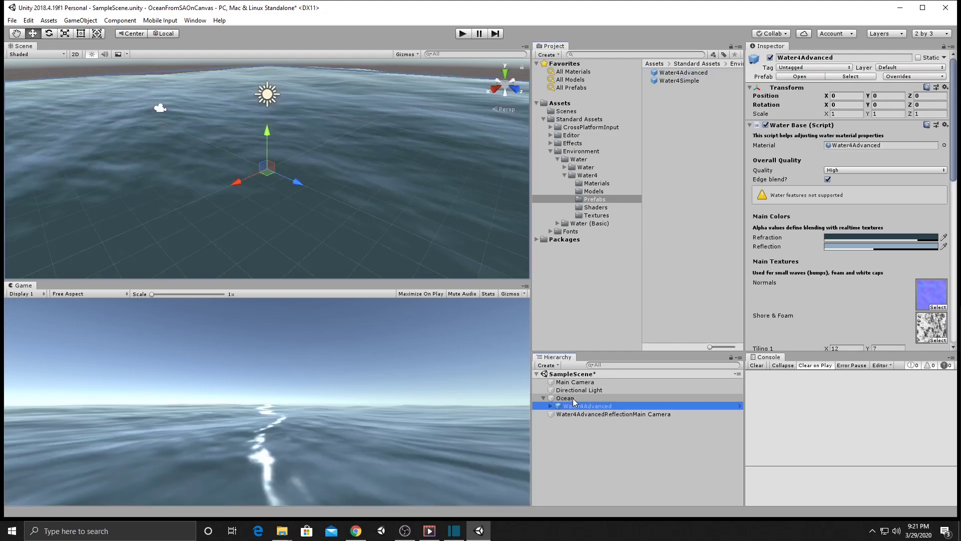
- Run the scene, try a Y position of -3.72 for Water4Advanced to check the waves, and stop playback
click(462, 33)
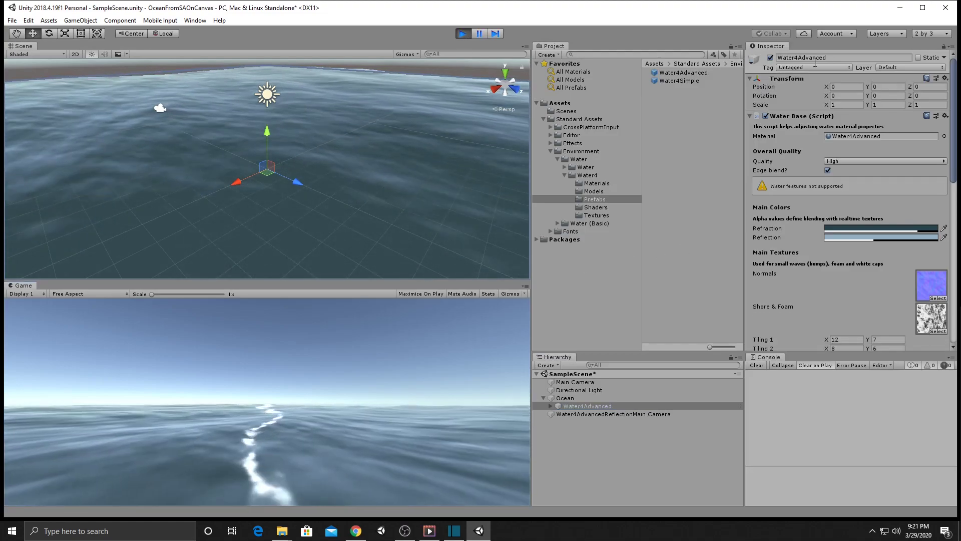
drag(866, 86, 806, 87)
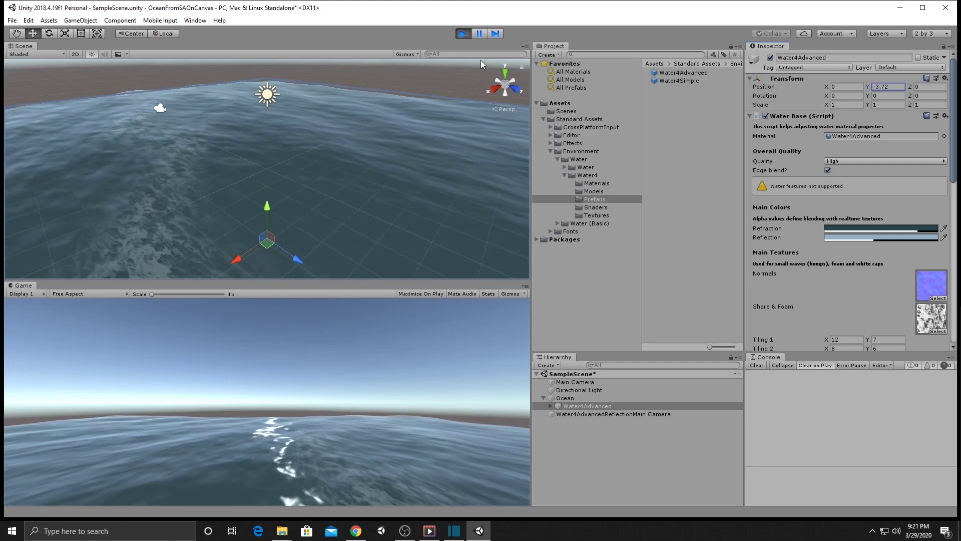
click(463, 34)
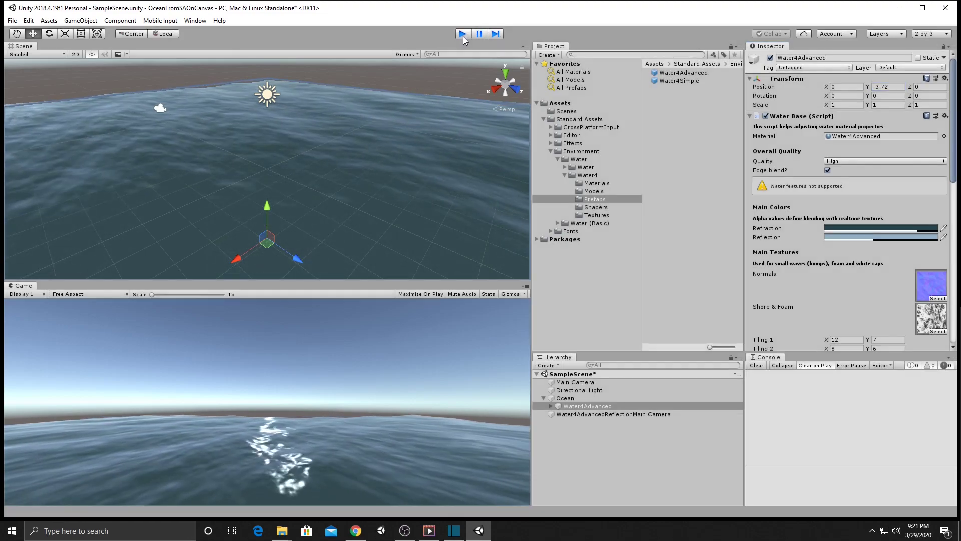